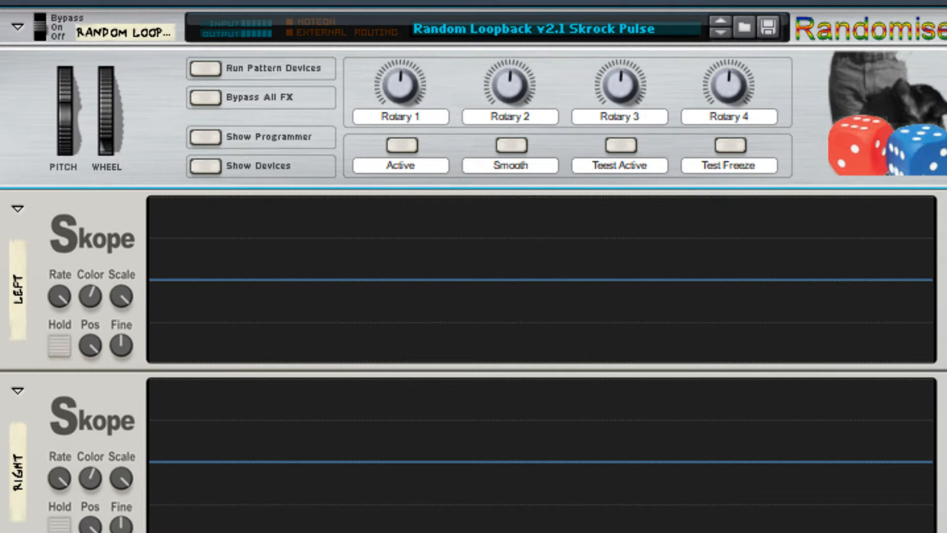
Step: Switch the Randomiser combinator's Active control on and off twice to randomise the Pulse synth's parameters
left_click(403, 147)
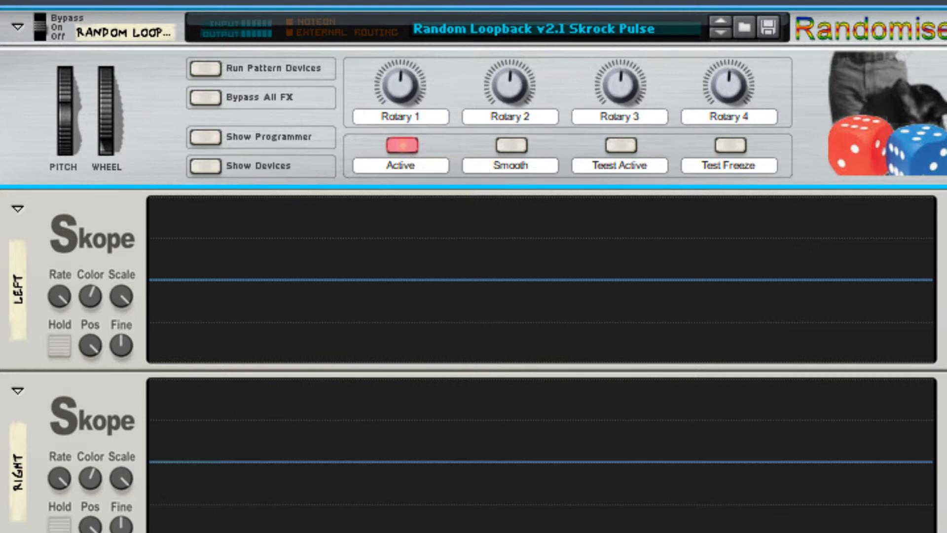
left_click(403, 146)
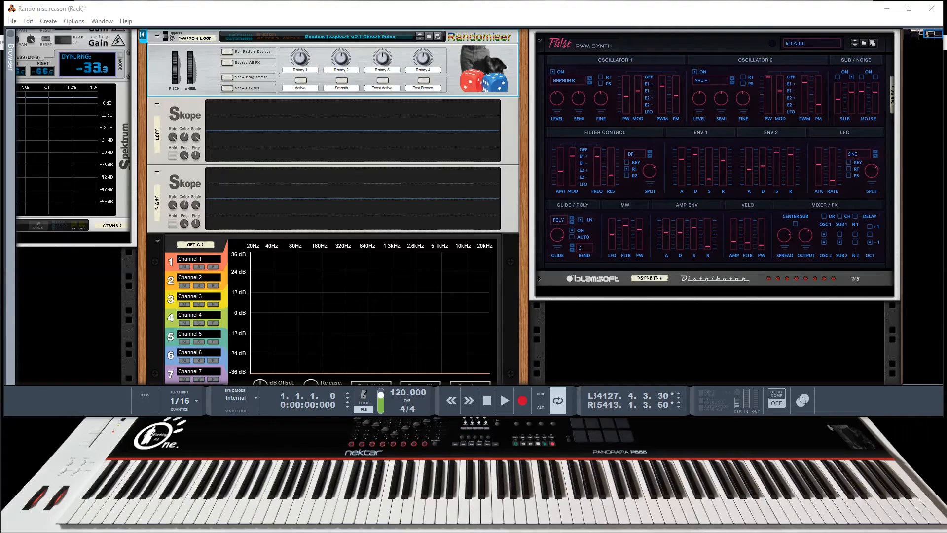
left_click(301, 81)
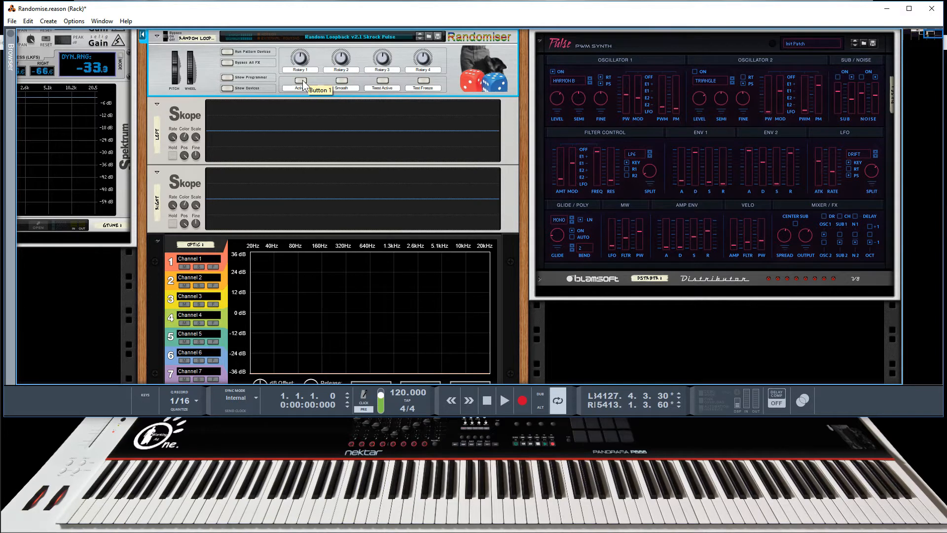
left_click(301, 81)
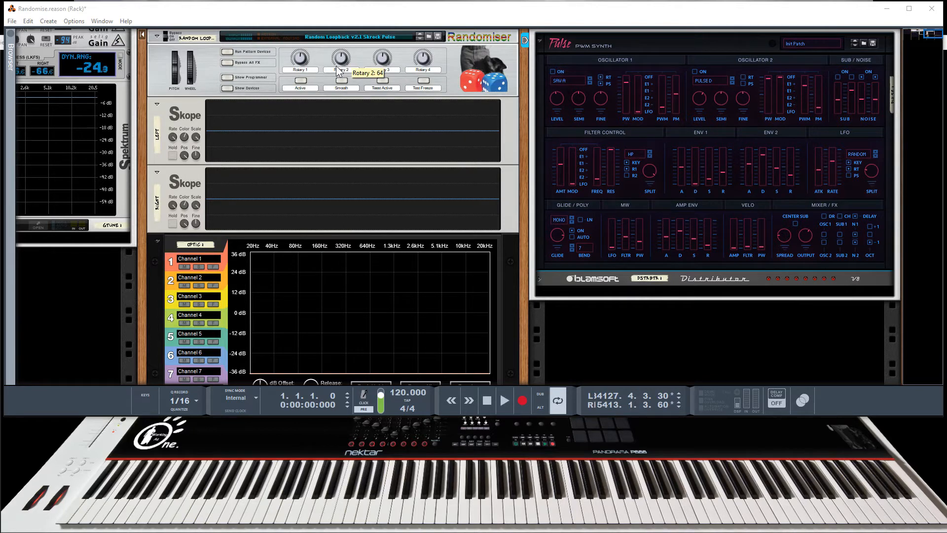
Step: Show the Randomiser combinator's internal devices and examine the Little LFO units and the first External MIDI Instruments
left_click(228, 88)
scroll(327, 206, "down", 5)
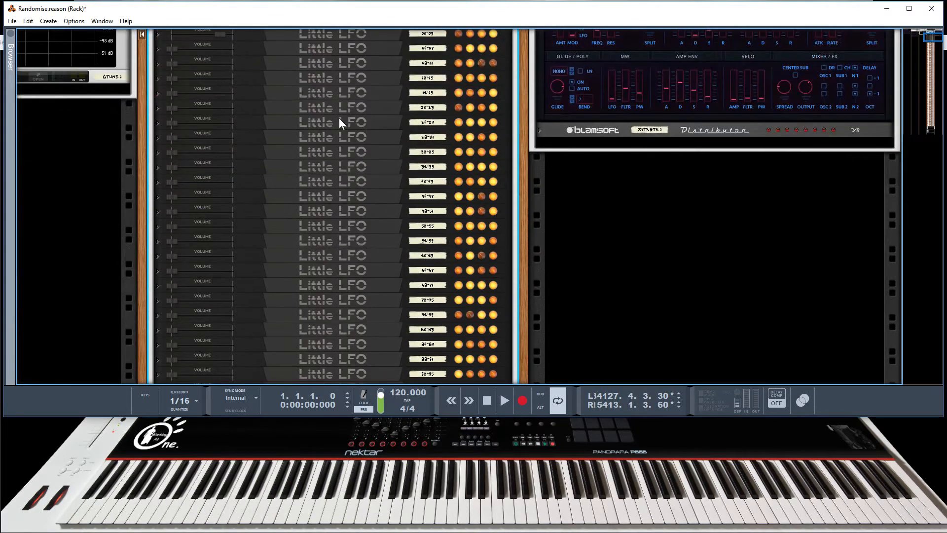
scroll(340, 119, "up", 1)
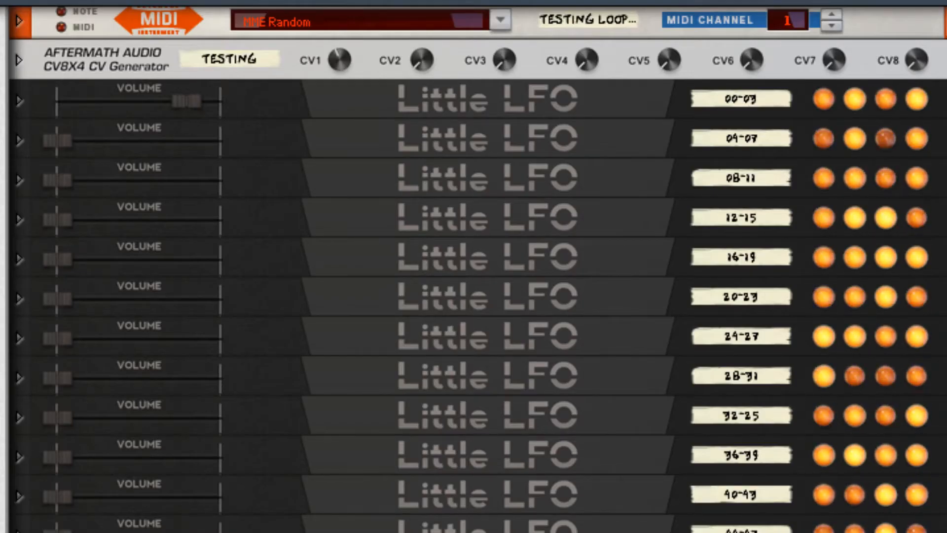
scroll(473, 267, "down", 8)
scroll(473, 266, "down", 6)
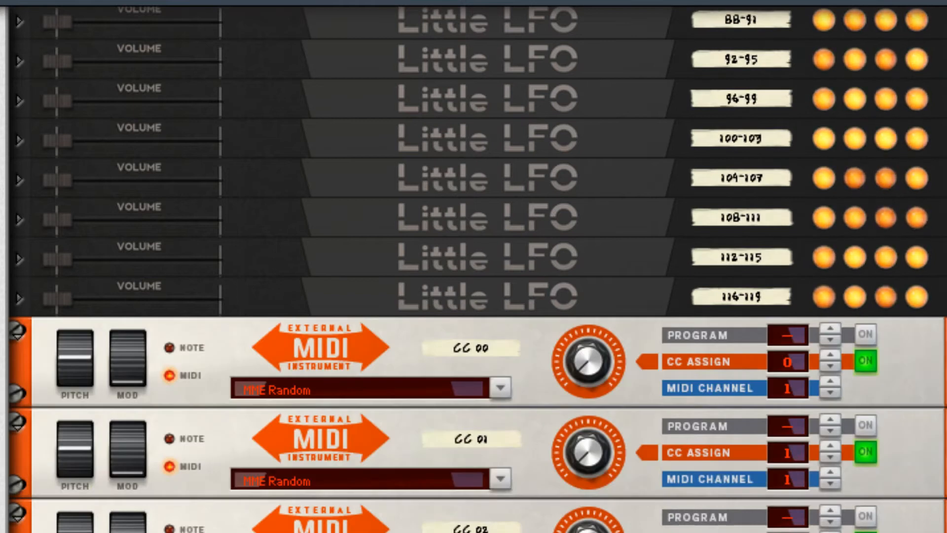
scroll(473, 266, "down", 2)
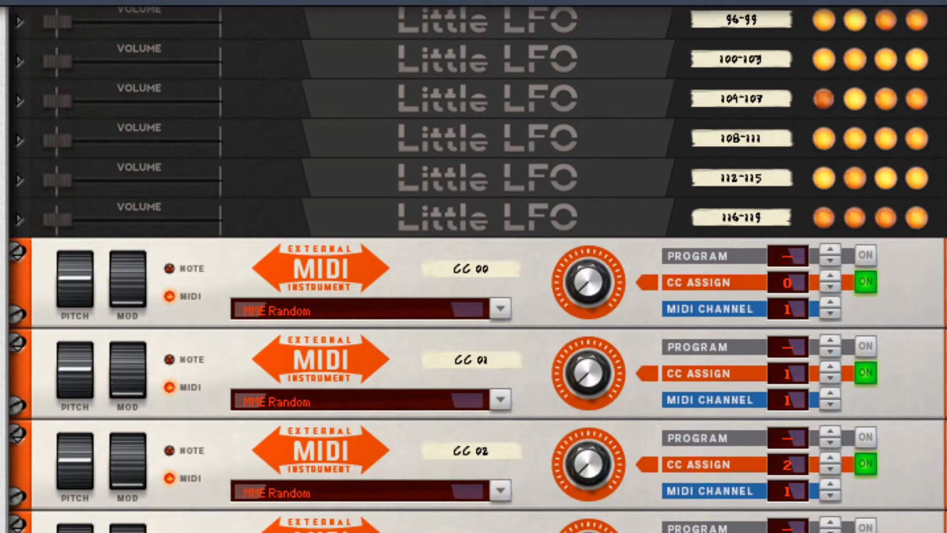
scroll(473, 267, "down", 2)
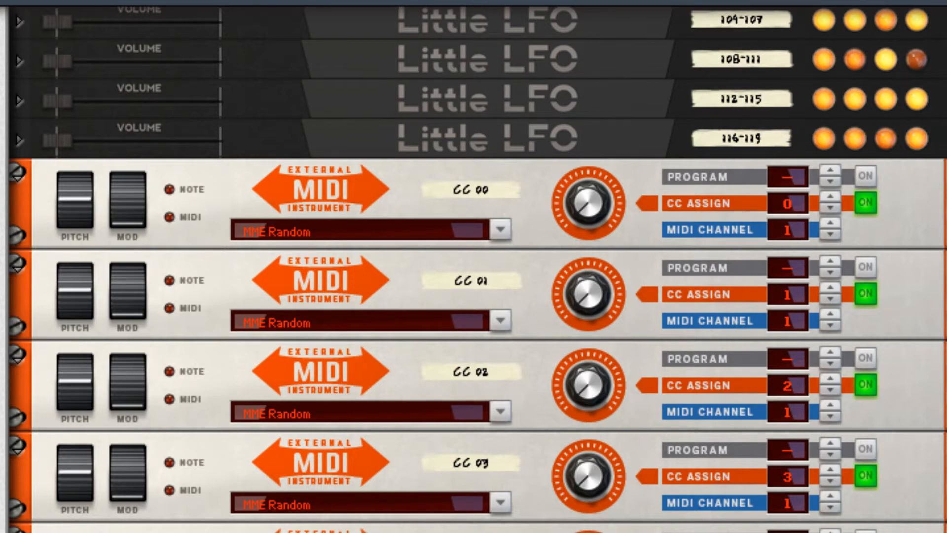
Step: Examine the External MIDI Instruments' CC assignments up to CC 119 and return to the combinator's testing devices
scroll(474, 267, "down", 20)
scroll(474, 267, "down", 20)
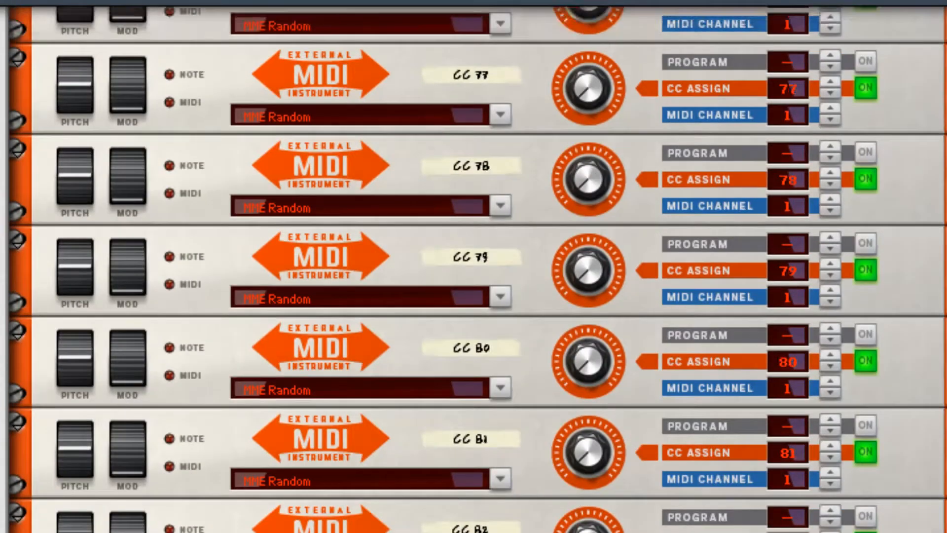
scroll(473, 267, "down", 20)
scroll(473, 267, "up", 3)
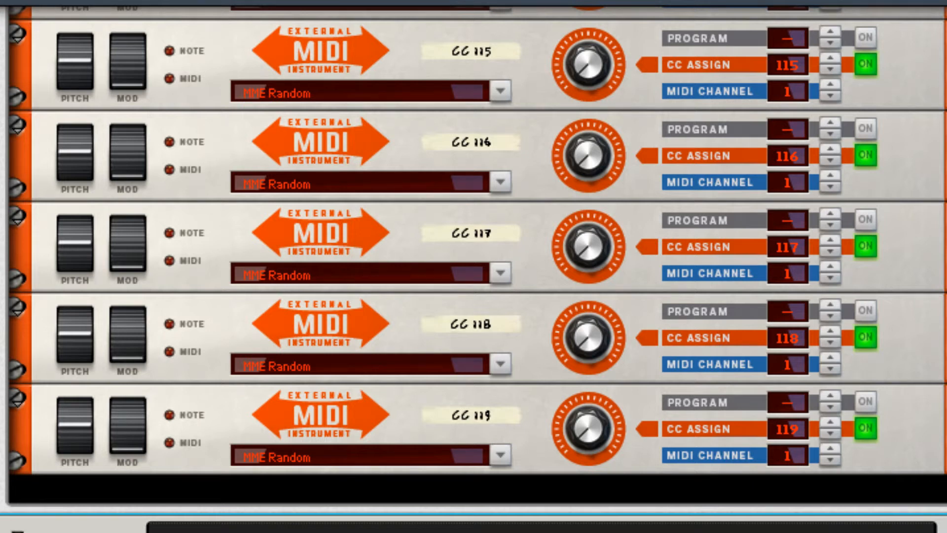
scroll(474, 266, "up", 15)
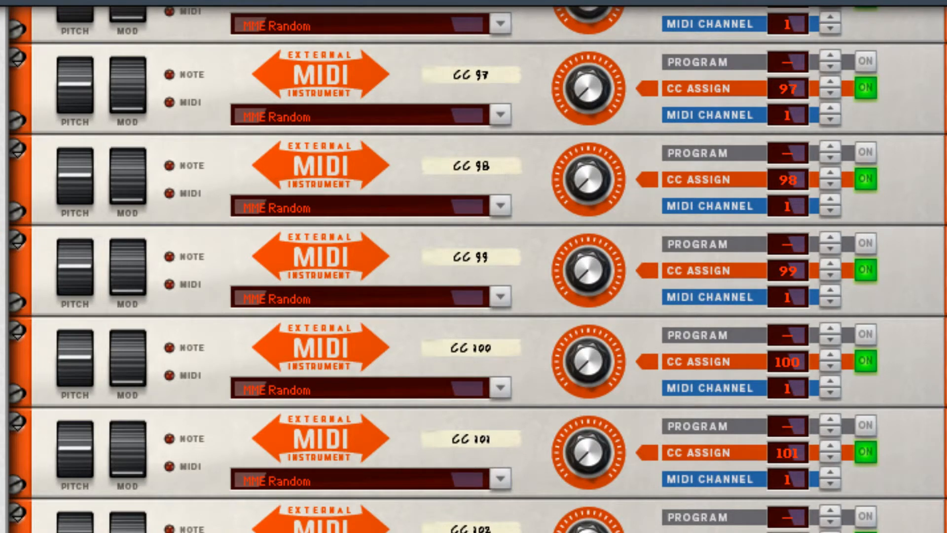
scroll(474, 266, "up", 20)
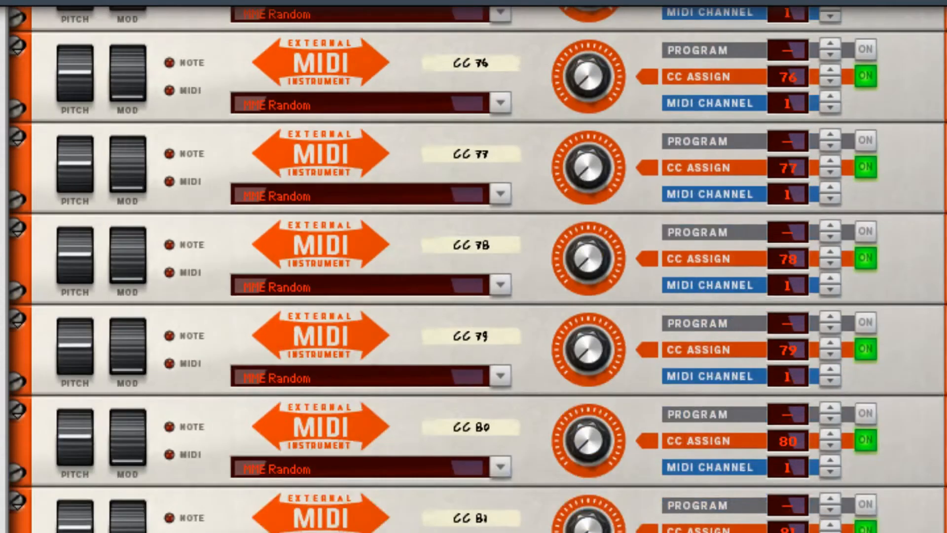
scroll(473, 266, "up", 15)
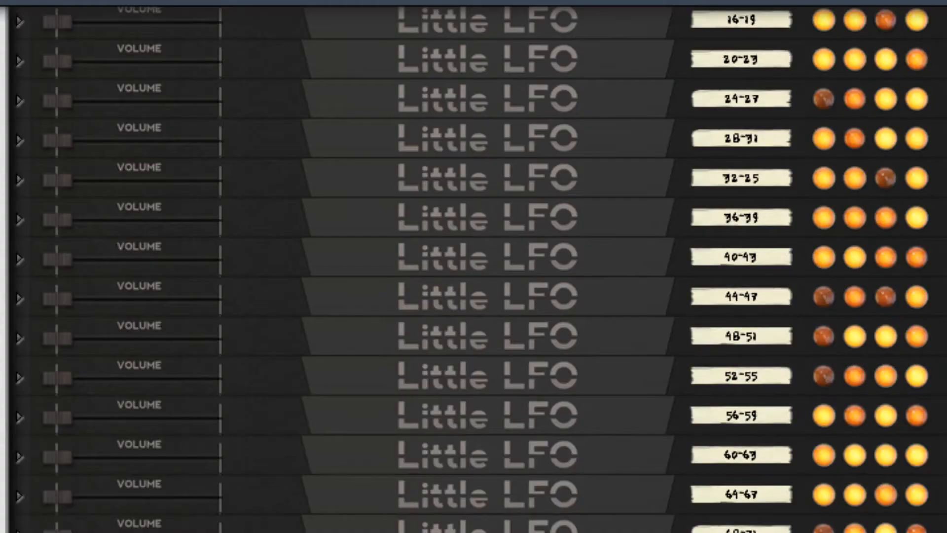
scroll(473, 266, "up", 15)
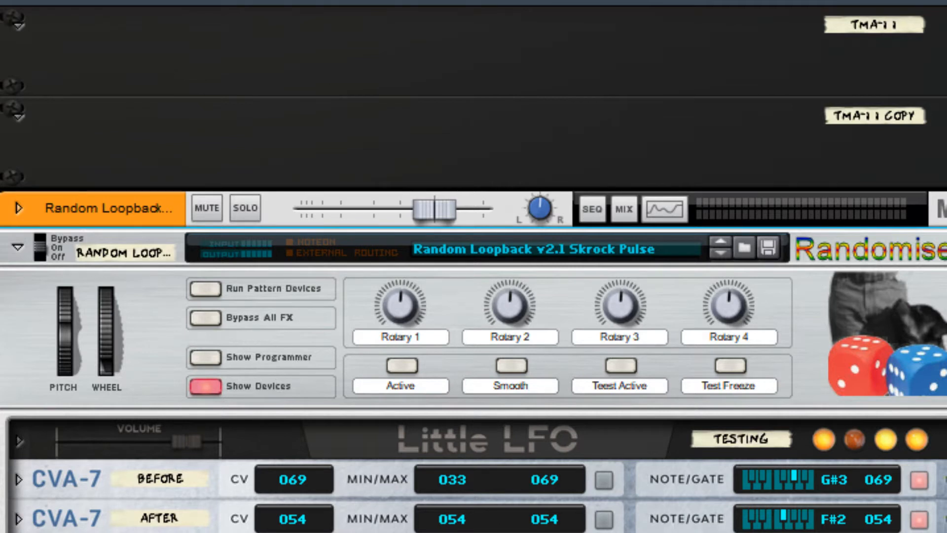
scroll(474, 266, "down", 5)
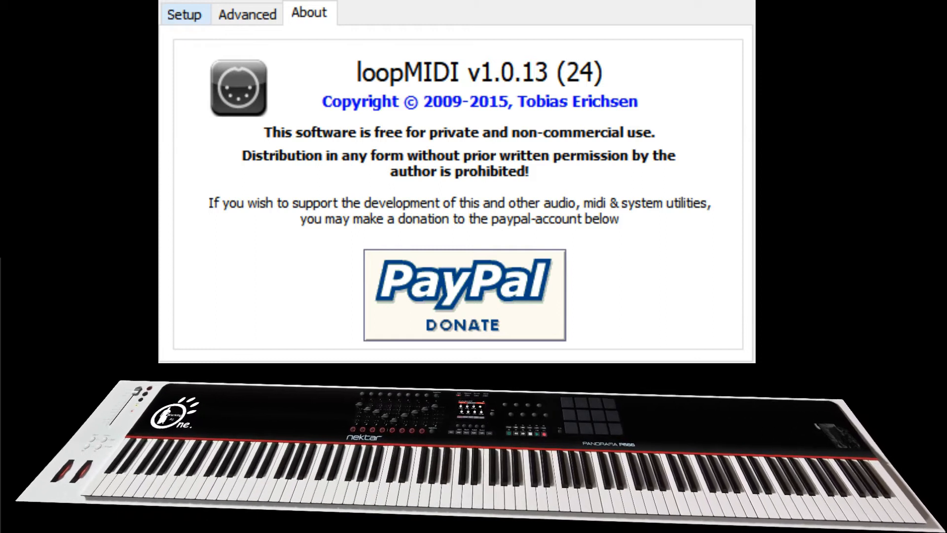
Step: In loopMIDI, review the existing loopback ports and add a new port named Random
left_click(184, 14)
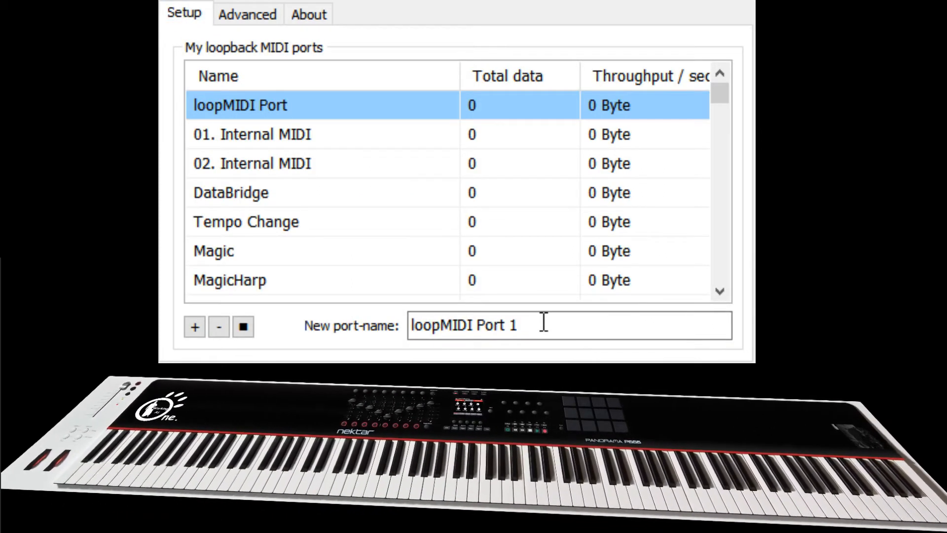
left_click(544, 324)
left_click(721, 291)
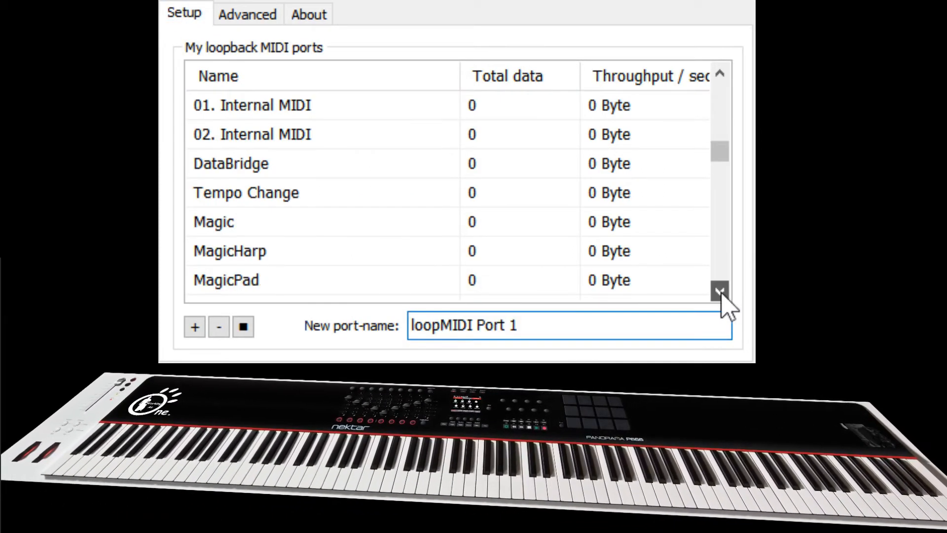
left_click(720, 291)
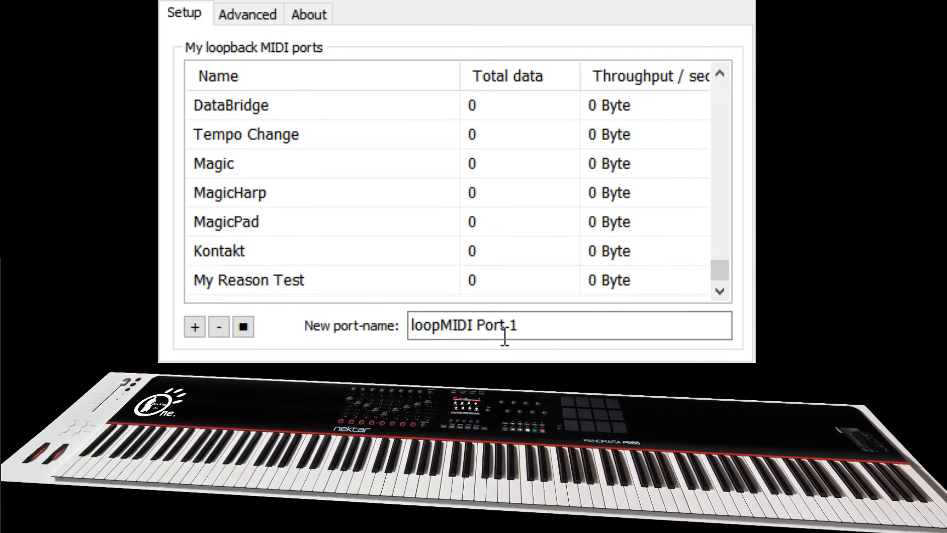
left_click_drag(546, 327, 351, 309)
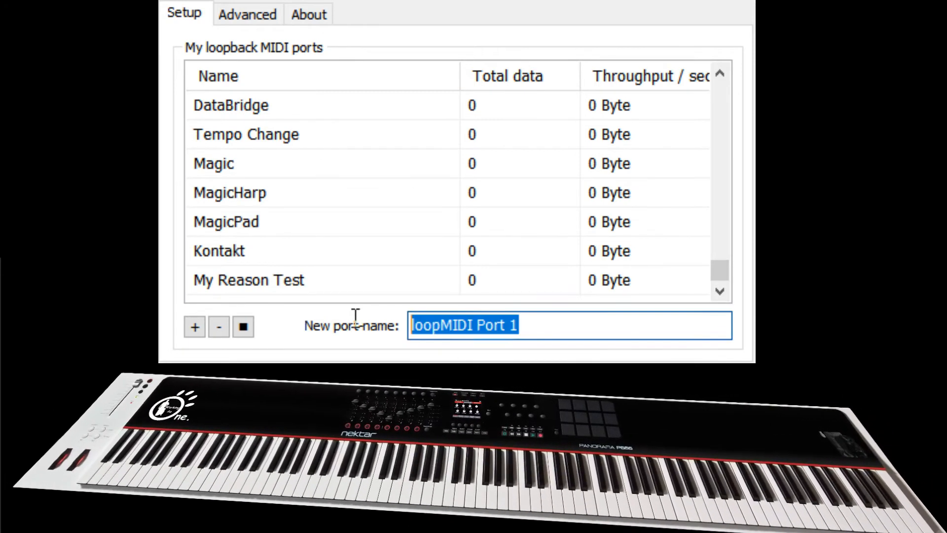
type("Random")
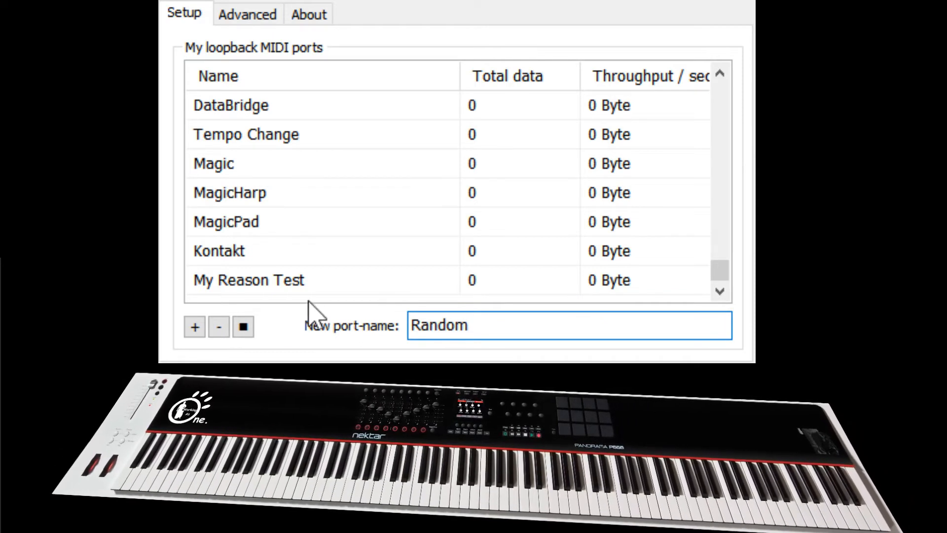
left_click(193, 326)
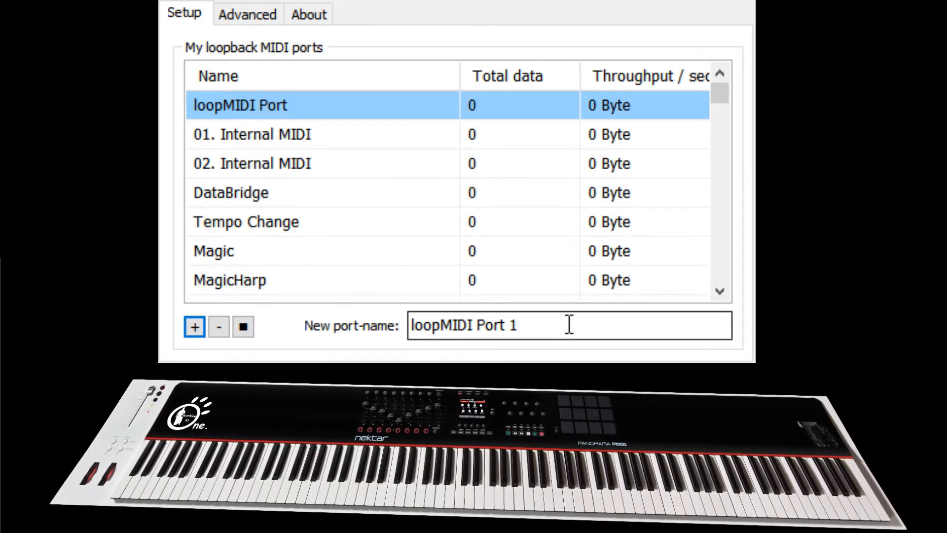
Step: Add a loopback MIDI port named Random Port B, copying the "Random Port" part of its name for reuse
left_click(719, 291)
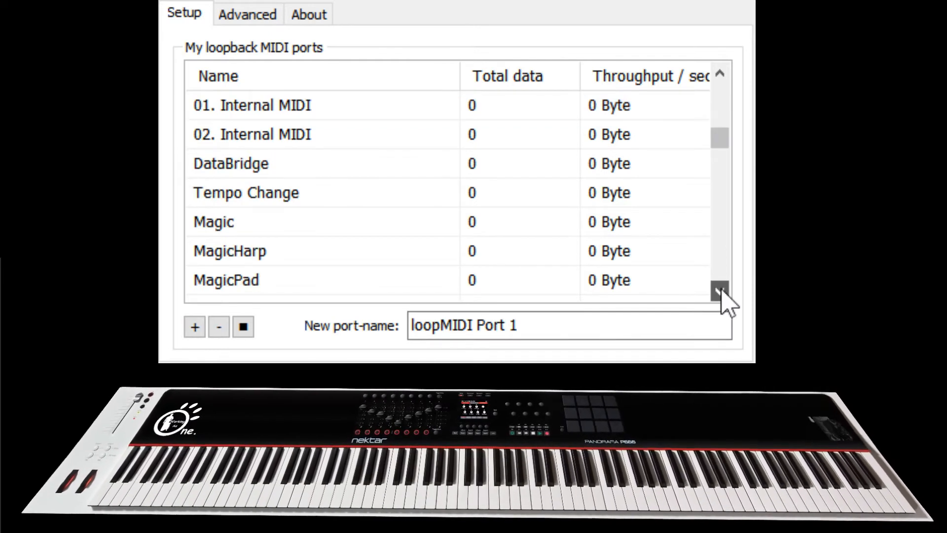
left_click(719, 292)
left_click(720, 291)
left_click(720, 291)
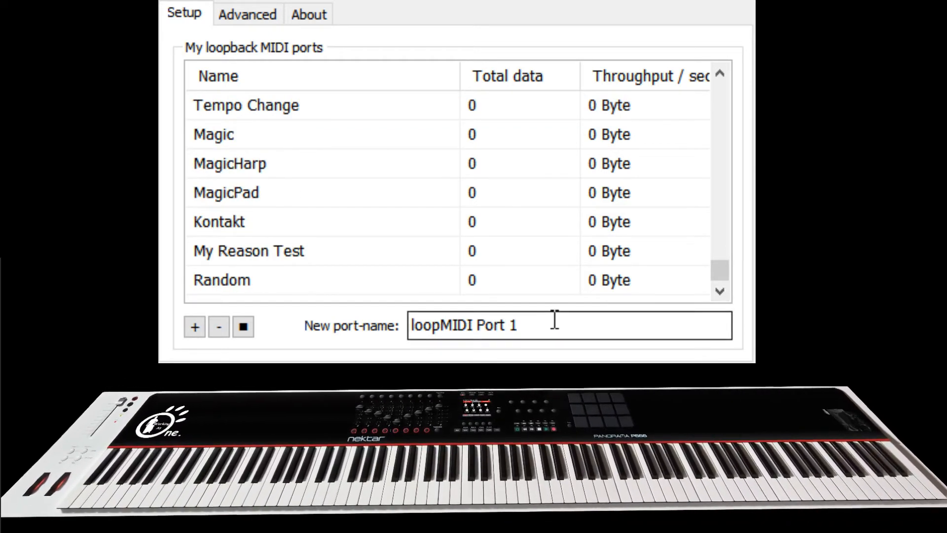
left_click(544, 327)
left_click_drag(543, 326, 324, 299)
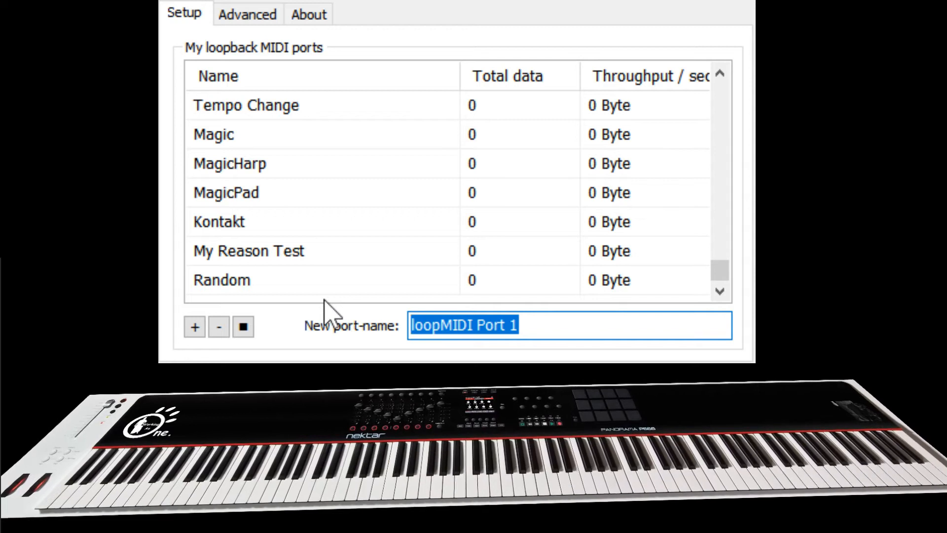
type("R")
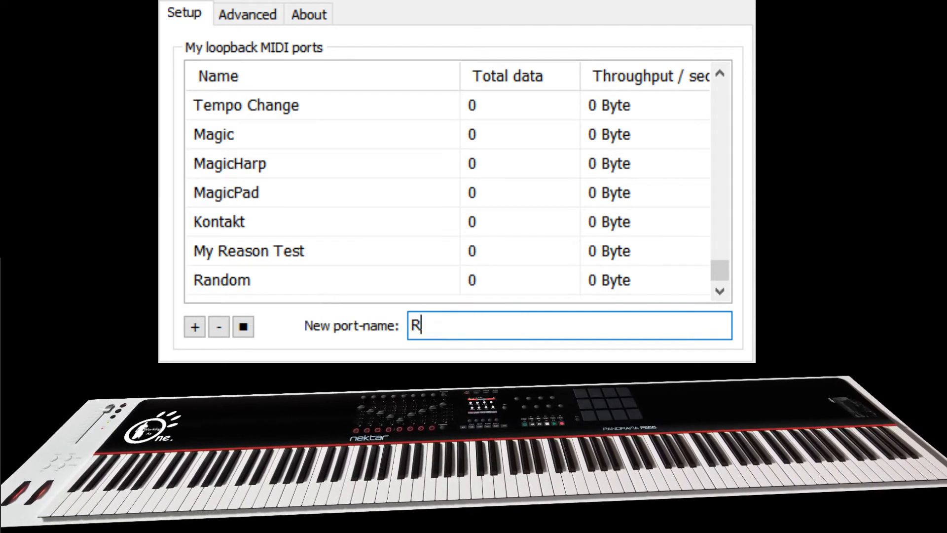
type("andom Port B")
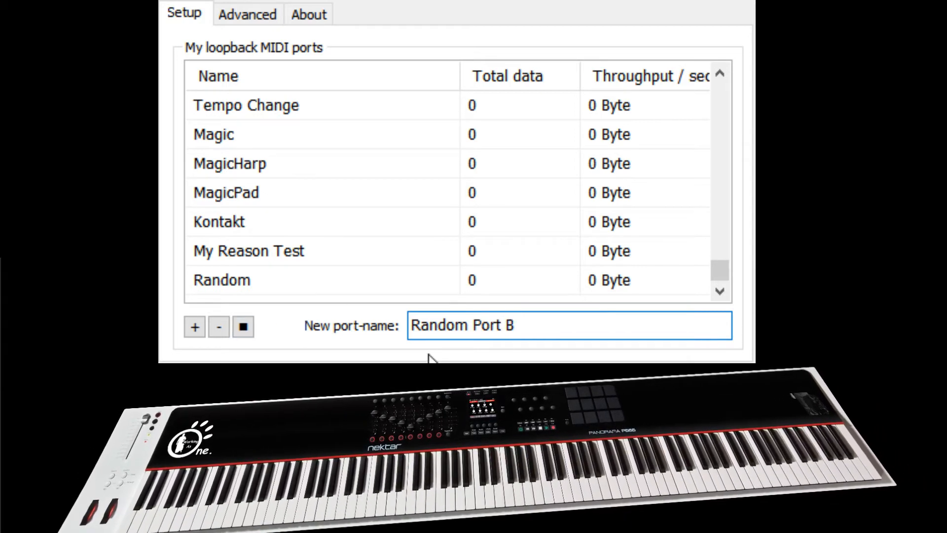
left_click_drag(507, 325, 376, 313)
key("ctrl+c")
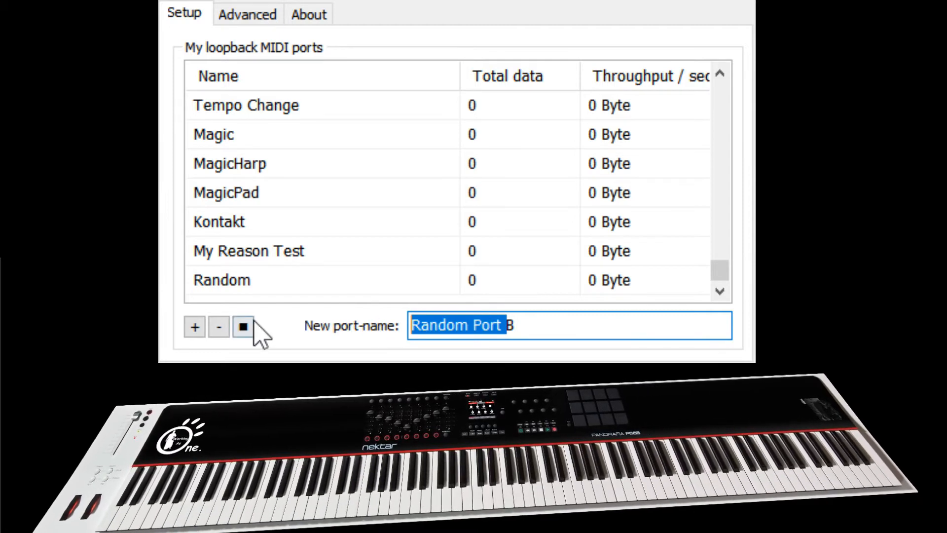
left_click(195, 327)
Step: Add a loopback MIDI port named Random Port C, reusing the copied name prefix
left_click_drag(545, 327, 449, 324)
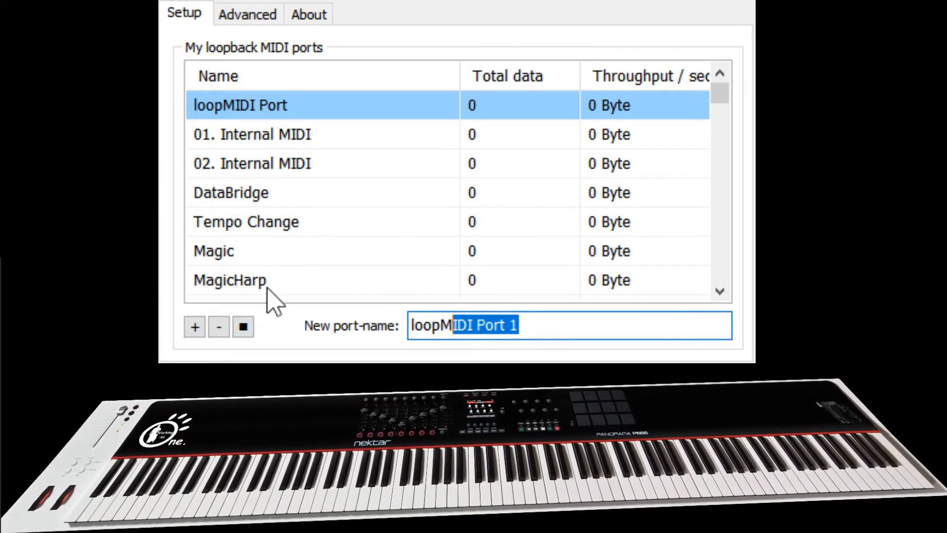
left_click(553, 326)
left_click_drag(554, 326, 328, 313)
key("ctrl+v")
type("C")
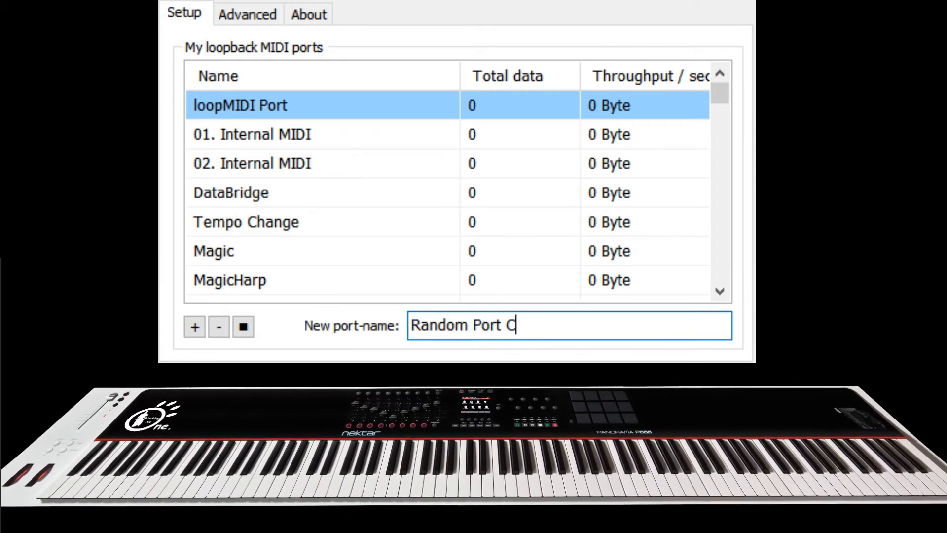
left_click(194, 326)
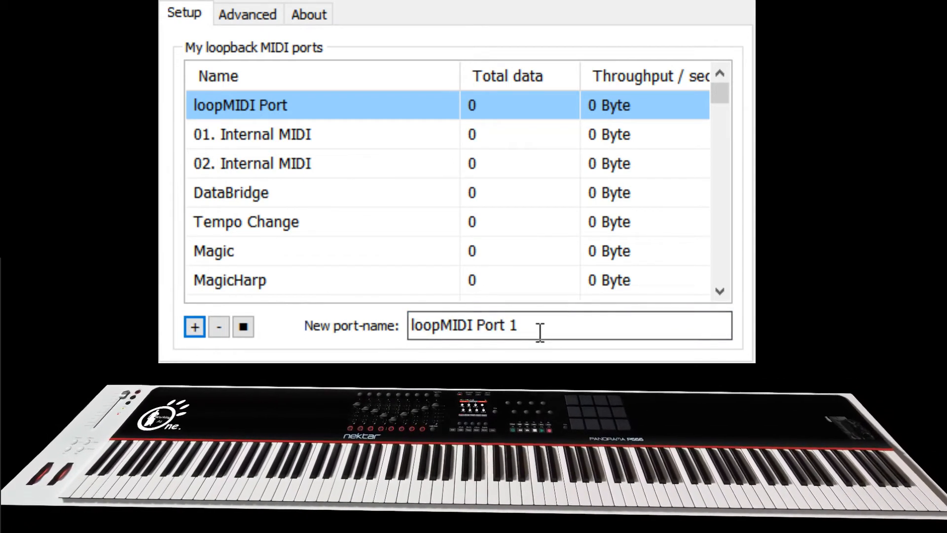
Step: Add a loopback MIDI port named Random Port D, reusing the copied name prefix, and check the end of the port list
left_click_drag(539, 328, 408, 311)
key("ctrl+v")
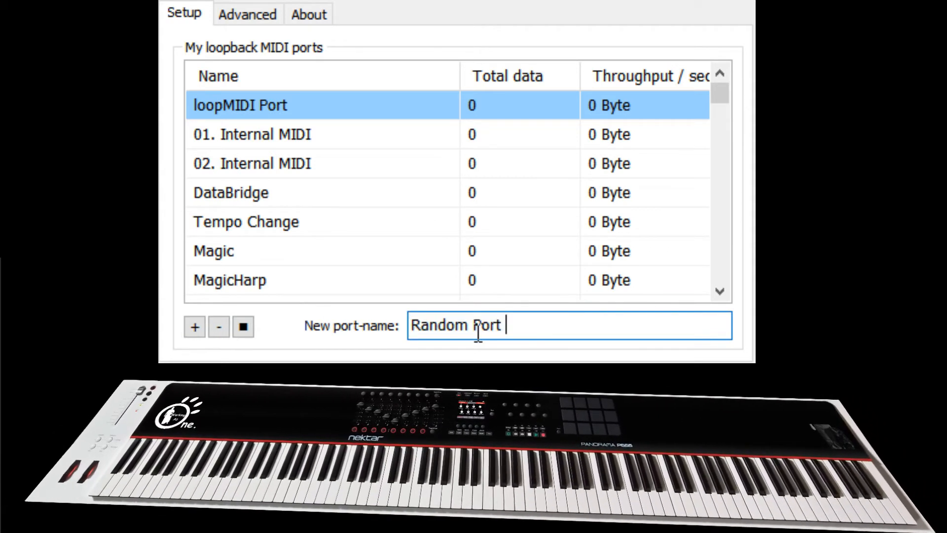
type("D")
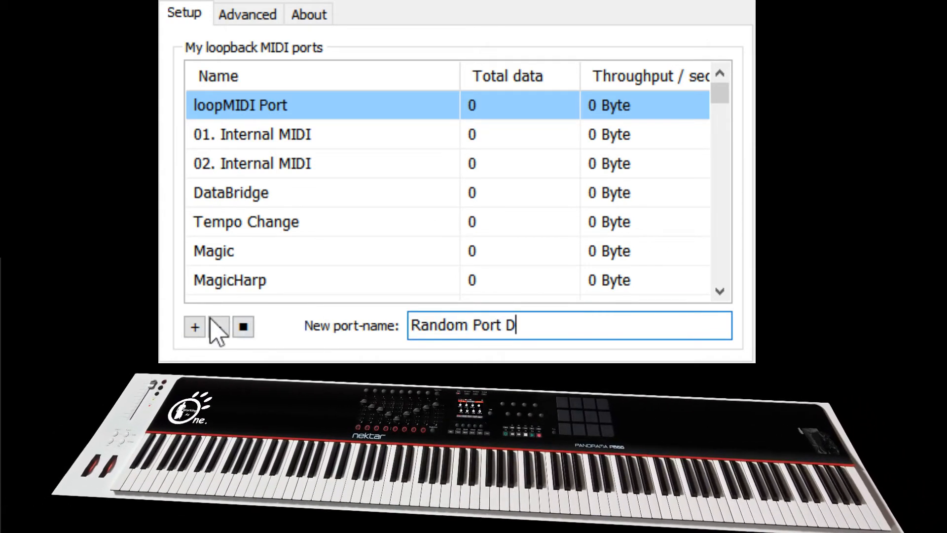
left_click(192, 327)
left_click_drag(720, 94, 700, 302)
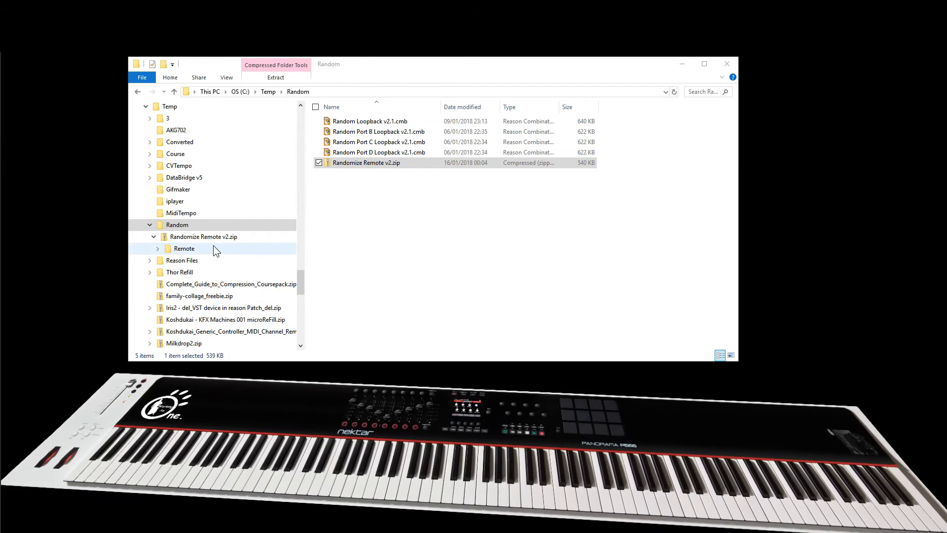
Step: Copy the Remote folder from inside the Randomize Remote v2.zip archive
left_click(214, 240)
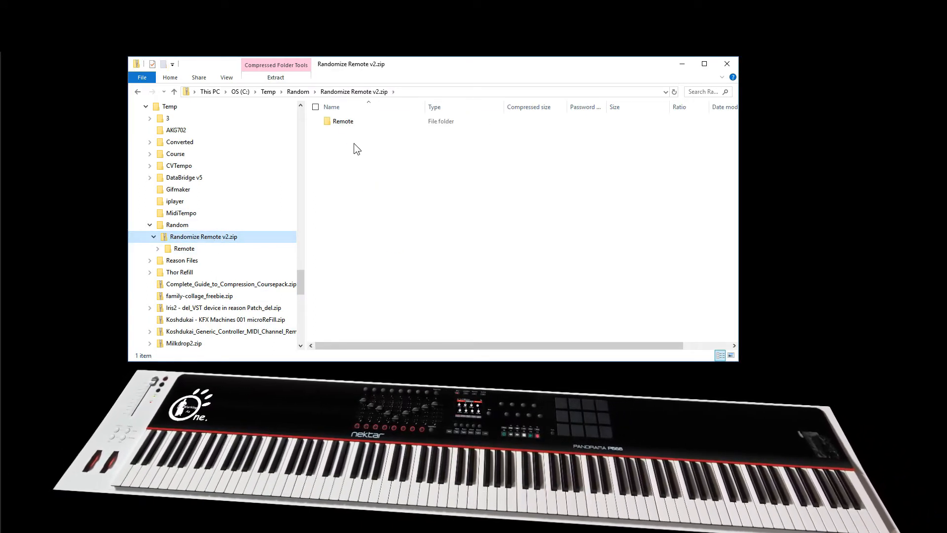
left_click(347, 123)
right_click(348, 124)
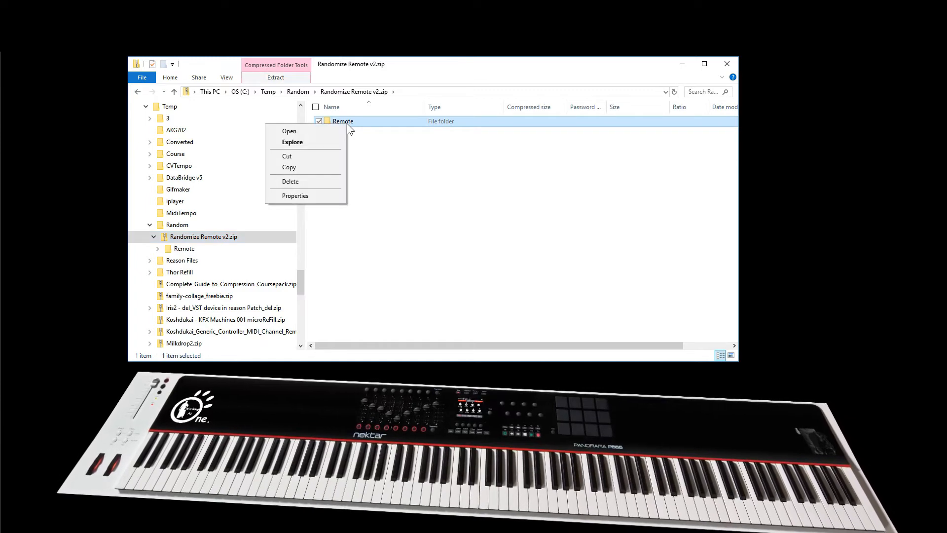
left_click(289, 167)
Step: Paste the Remote folder into C:\ProgramData\Propellerhead Software, merging all existing folders and replacing the files with the same names
left_click_drag(300, 275, 303, 232)
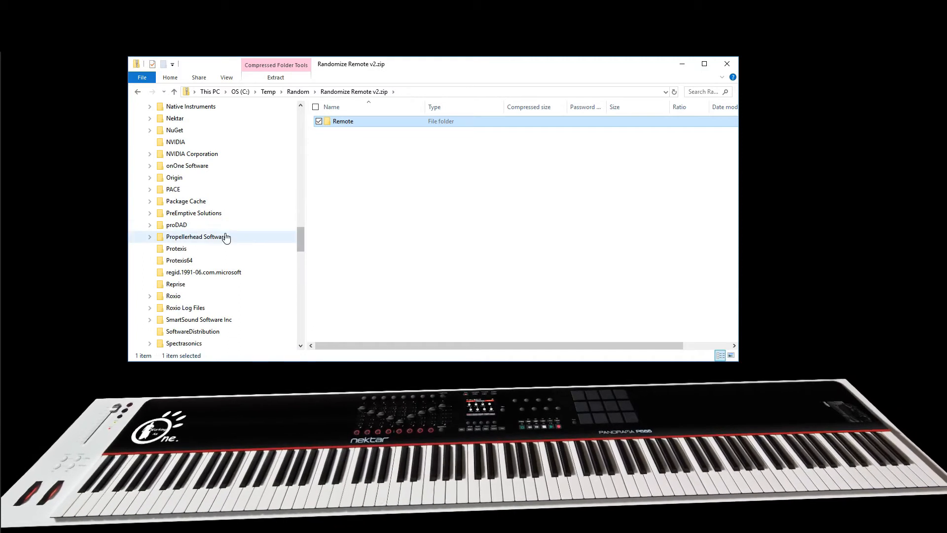
left_click(227, 238)
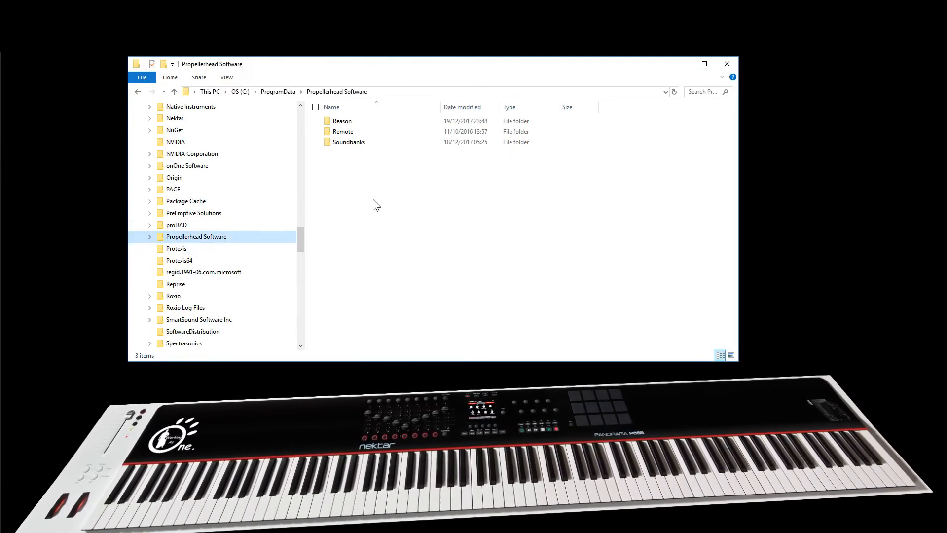
right_click(374, 199)
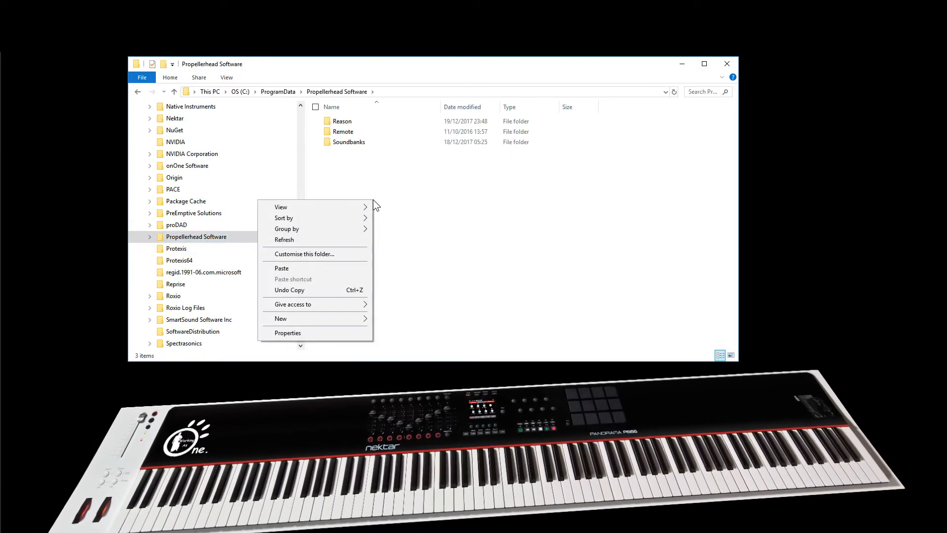
left_click(331, 266)
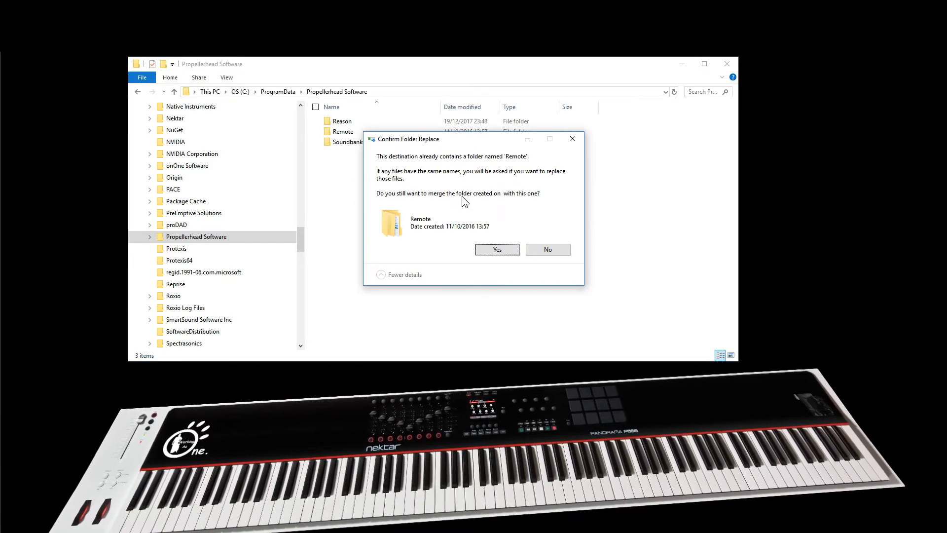
left_click(492, 250)
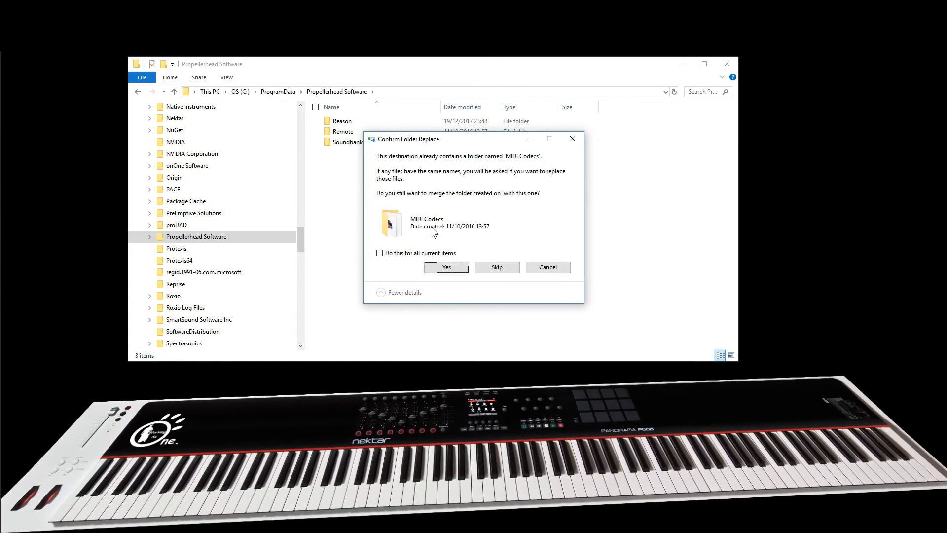
left_click(379, 253)
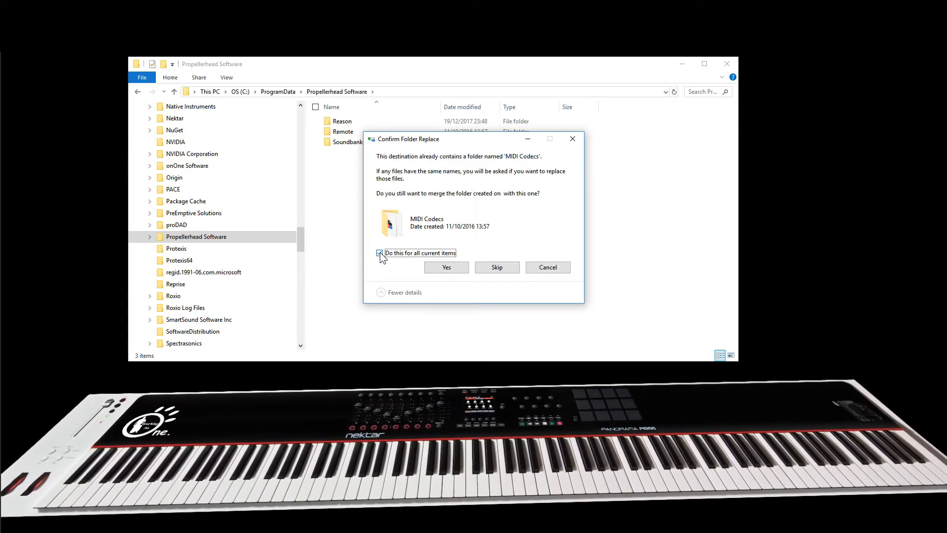
left_click(447, 270)
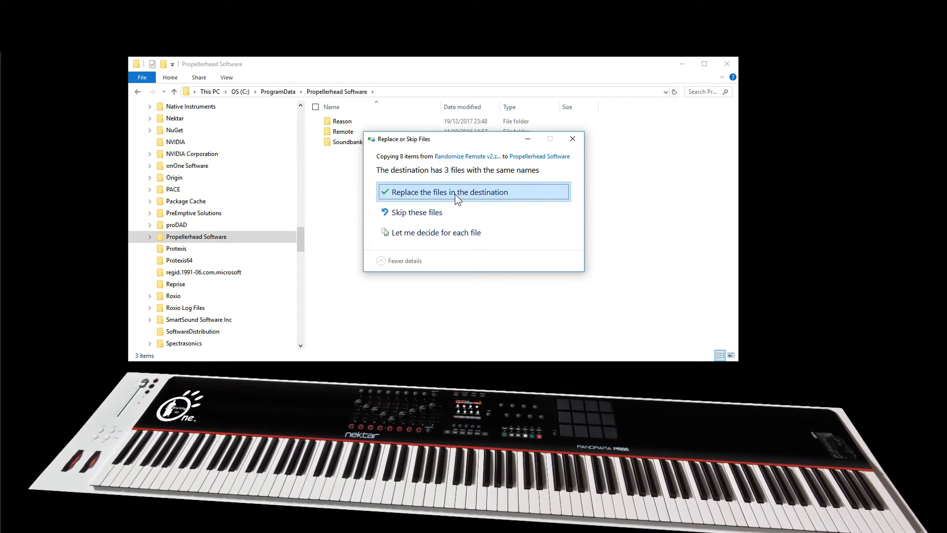
left_click(475, 194)
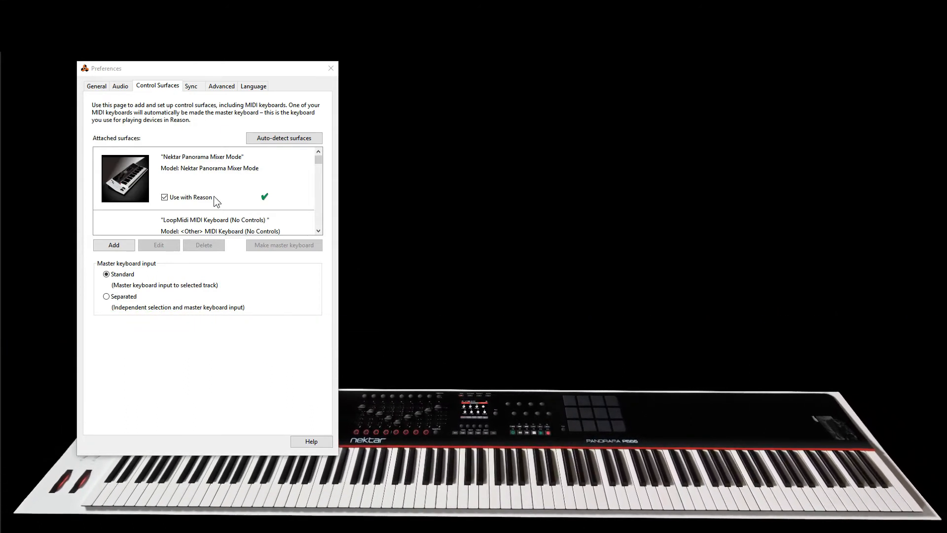
Step: In Reason's control surface preferences, add a new surface with manufacturer <Other> and model MIDI Random
left_click(115, 246)
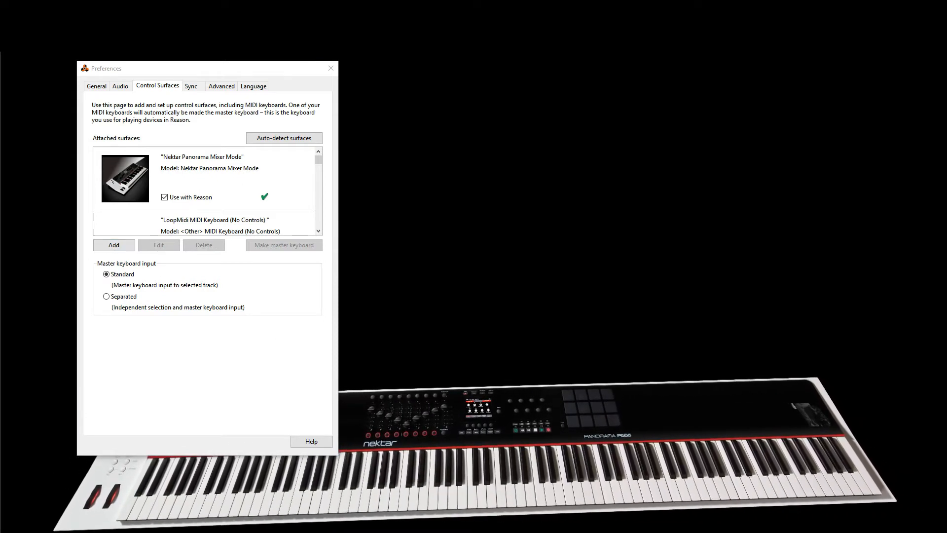
left_click_drag(271, 261, 661, 158)
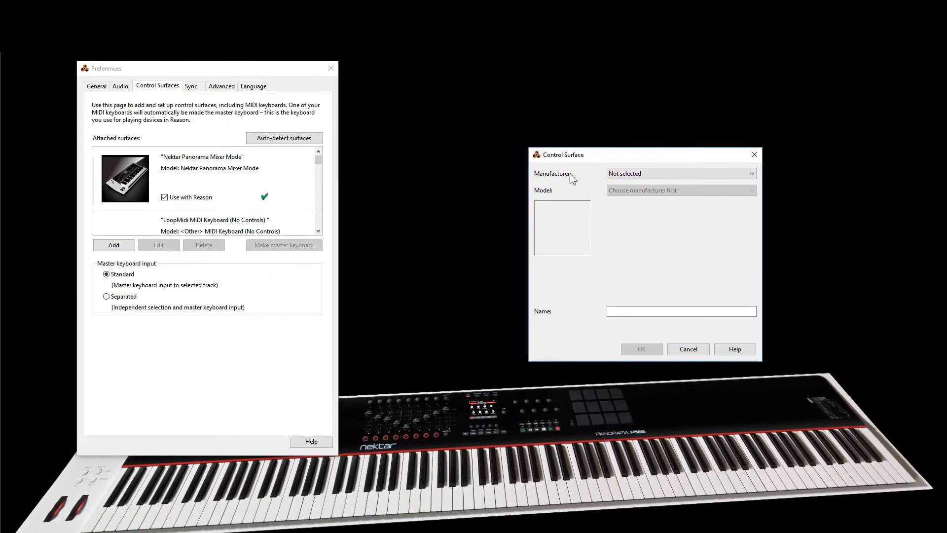
left_click(665, 177)
left_click(629, 190)
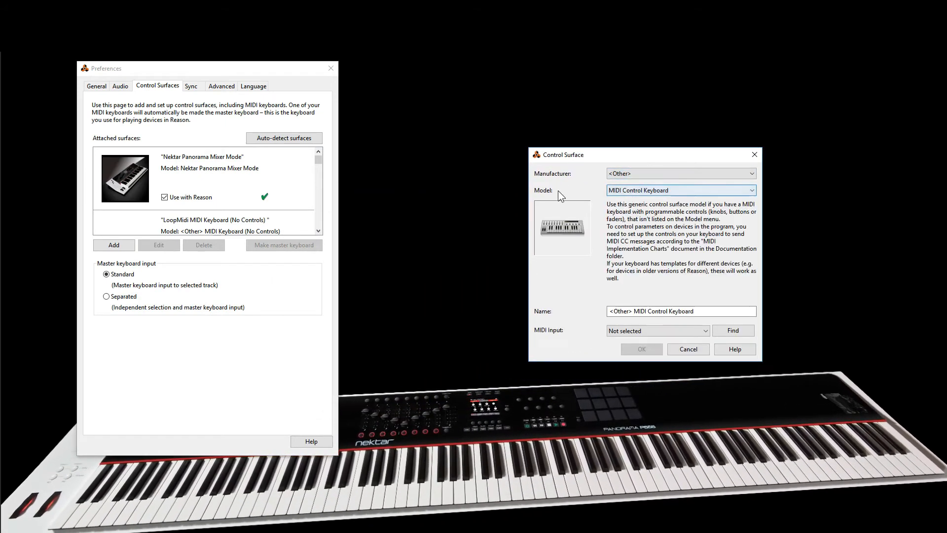
left_click(622, 191)
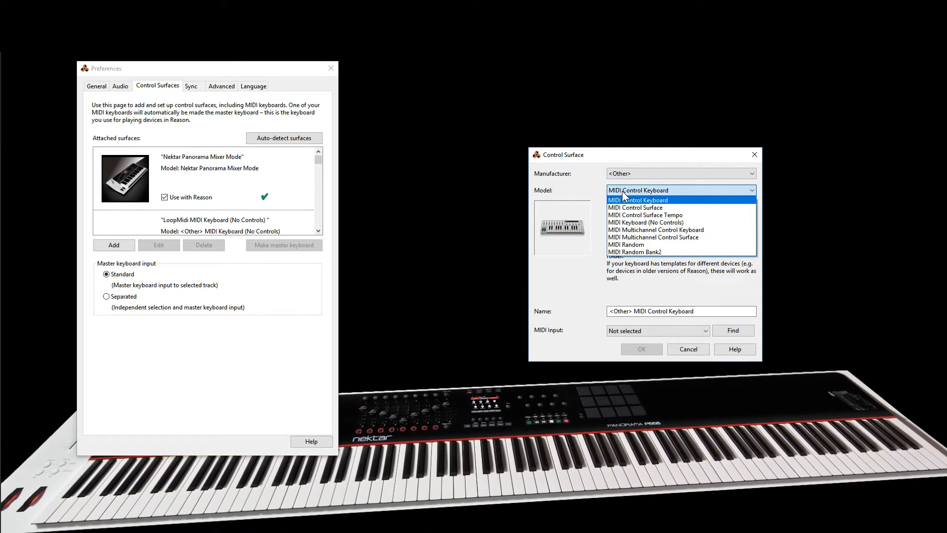
left_click(634, 245)
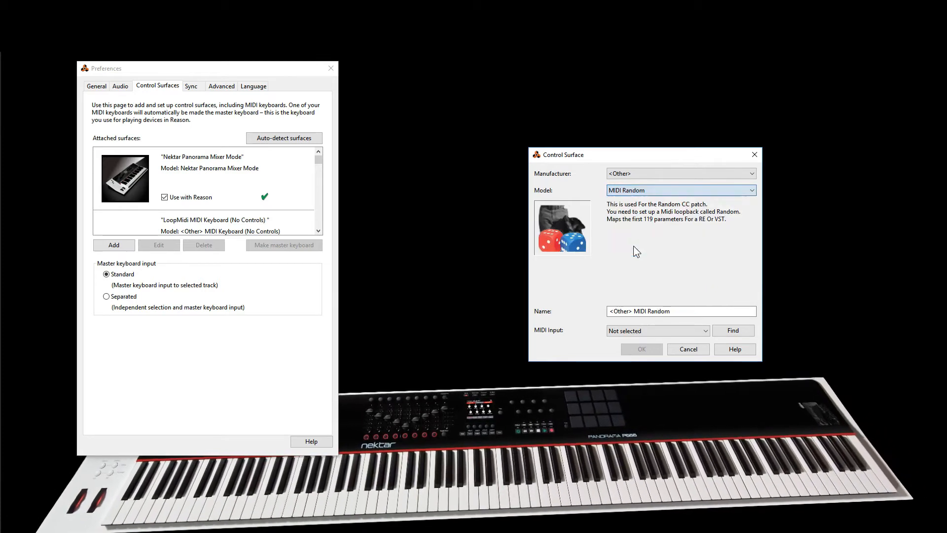
Step: Shorten the new surface's name to MIDI Random, set its MIDI input to Random, and confirm the surface
left_click(635, 310)
left_click_drag(635, 311, 604, 308)
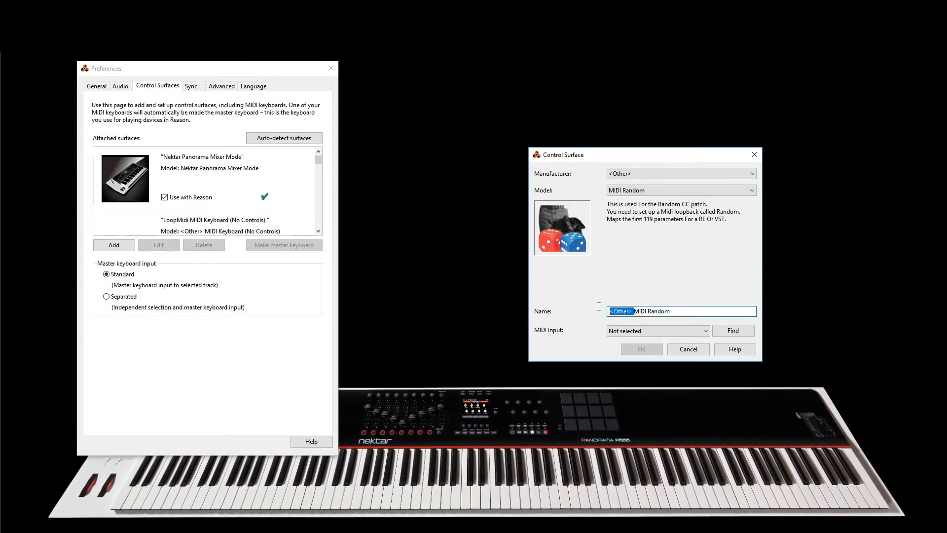
key("BackSpace")
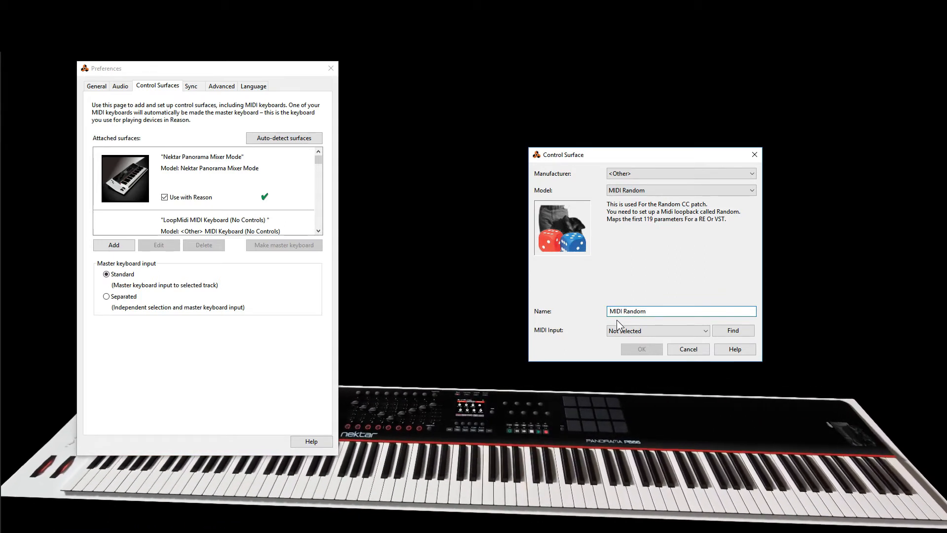
left_click(661, 331)
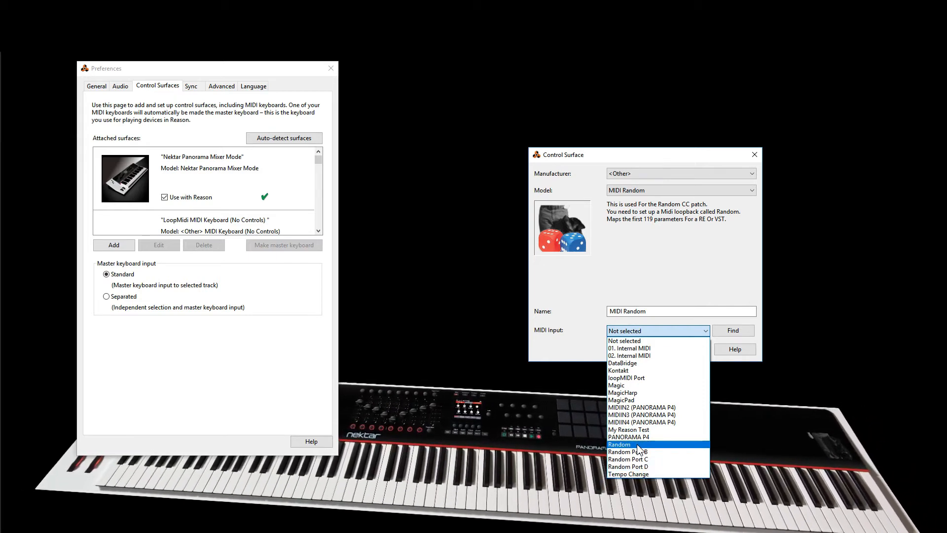
left_click(636, 445)
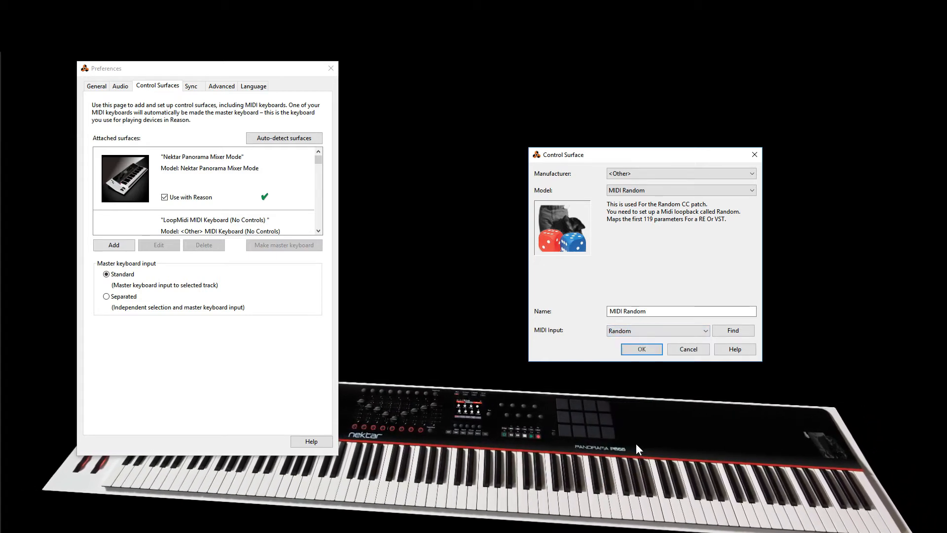
left_click(644, 349)
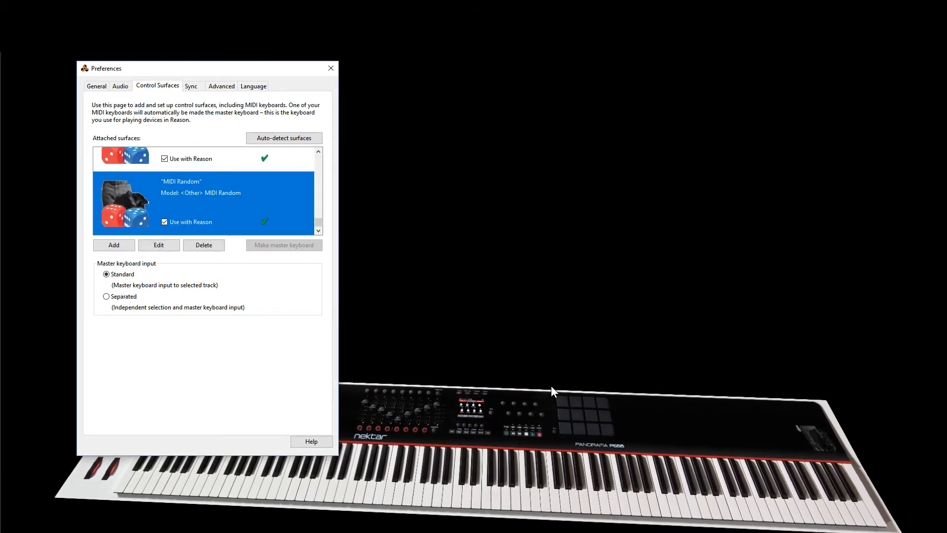
Step: Review the attached Random Port D, Random Port C and Random Port B control surfaces
scroll(318, 223, "up", 3)
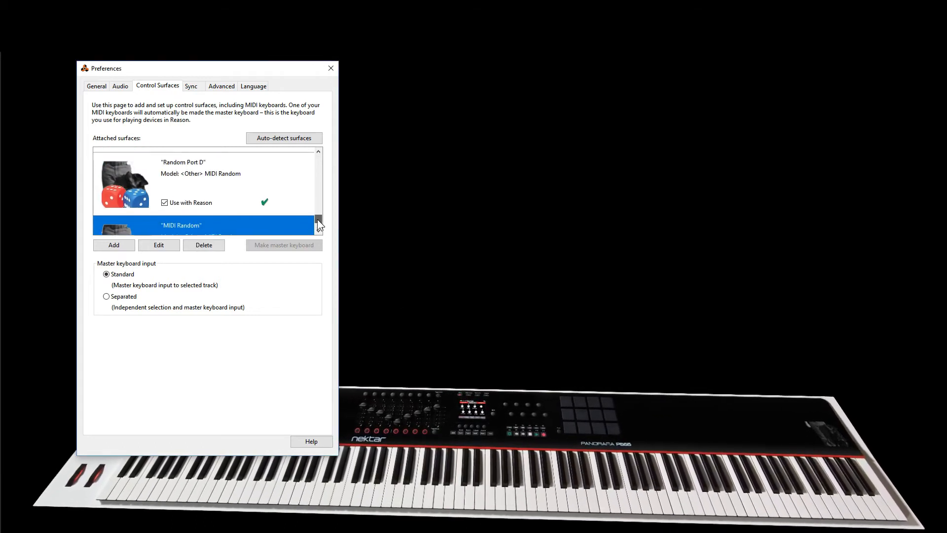
left_click(270, 184)
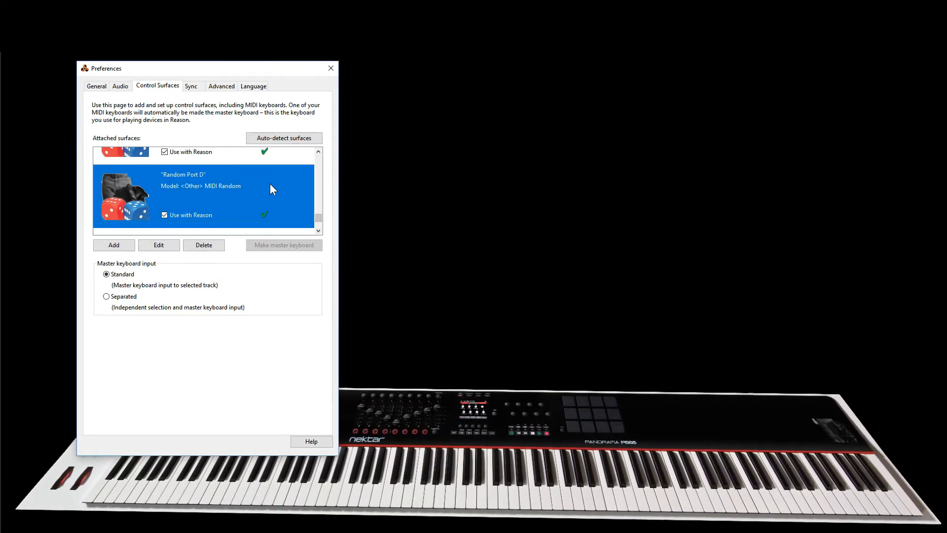
left_click(285, 155)
scroll(317, 207, "up", 2)
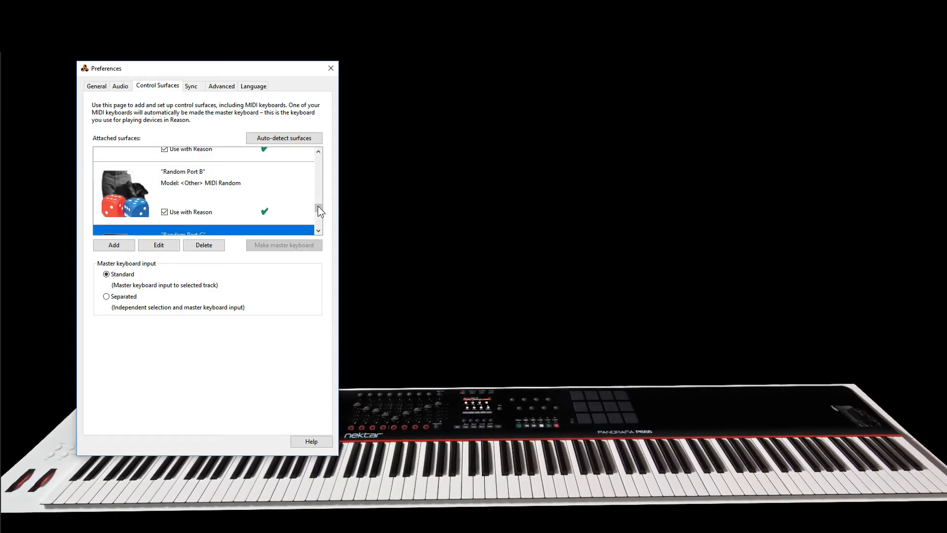
left_click(283, 188)
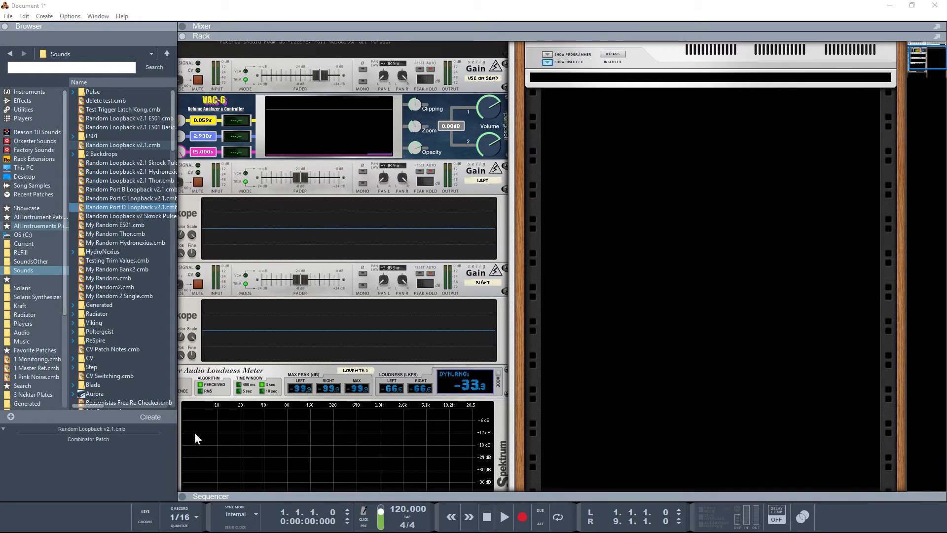
Step: Create a Pulse PWM Synth in the empty rack space and lock the MIDI Random surface to it
right_click(644, 180)
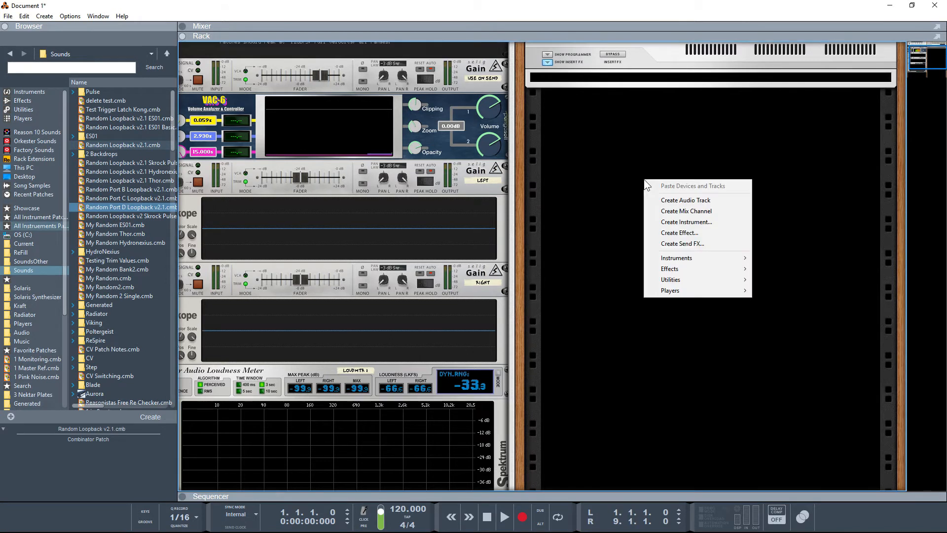
mouse_move(667, 258)
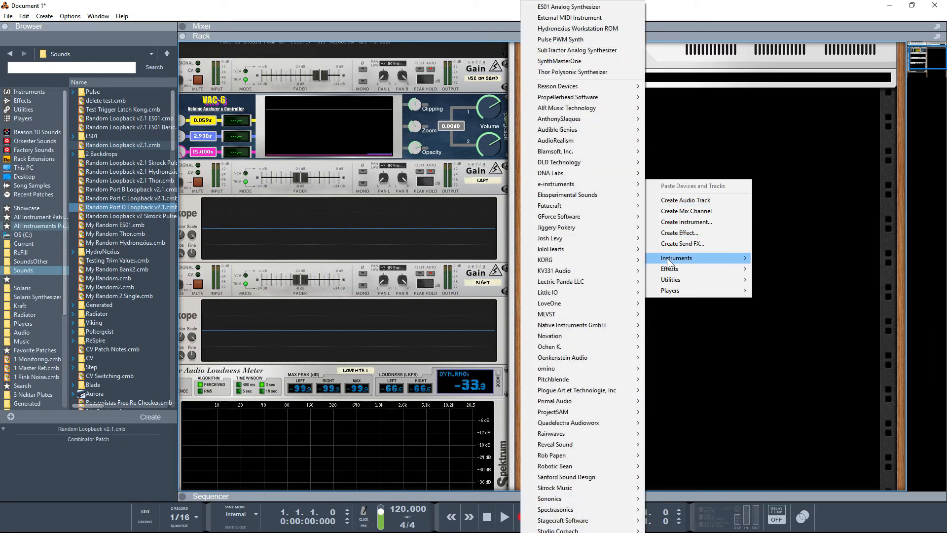
left_click(584, 39)
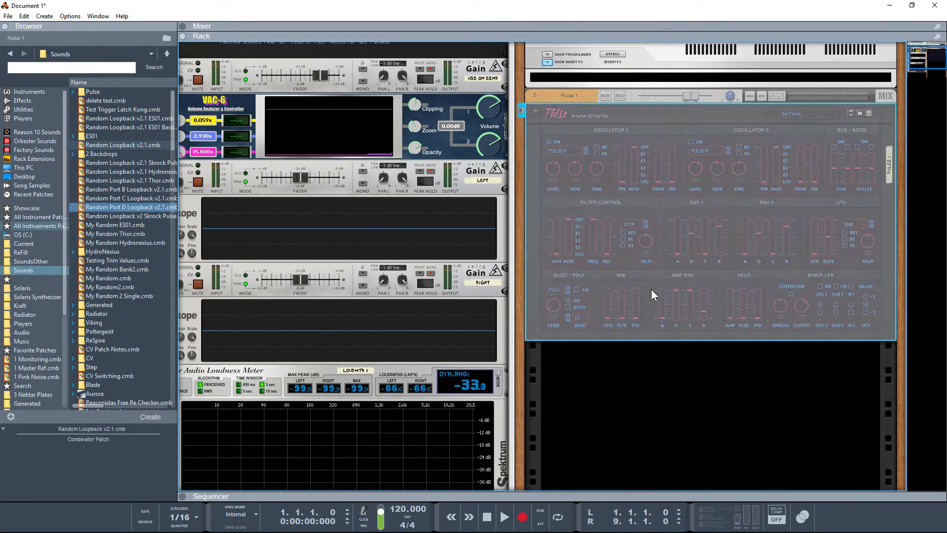
right_click(645, 192)
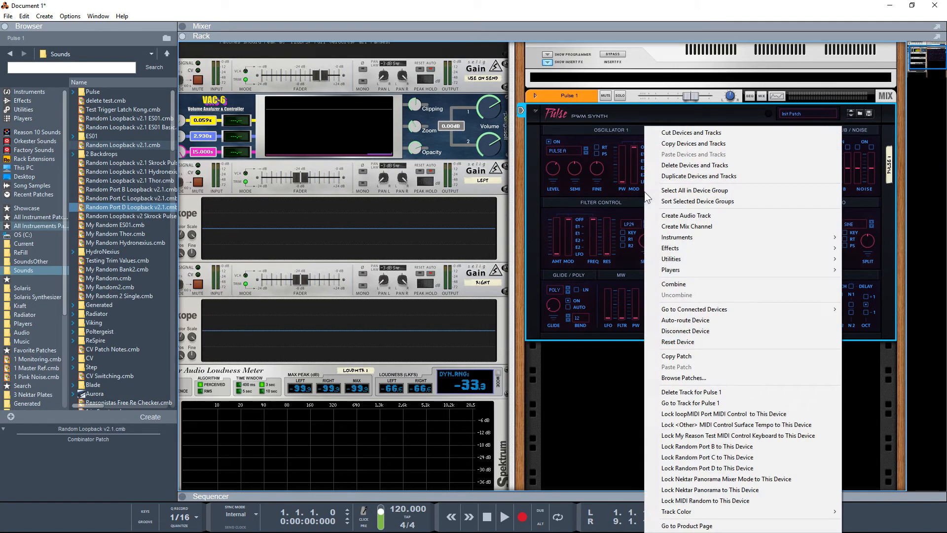
left_click(699, 502)
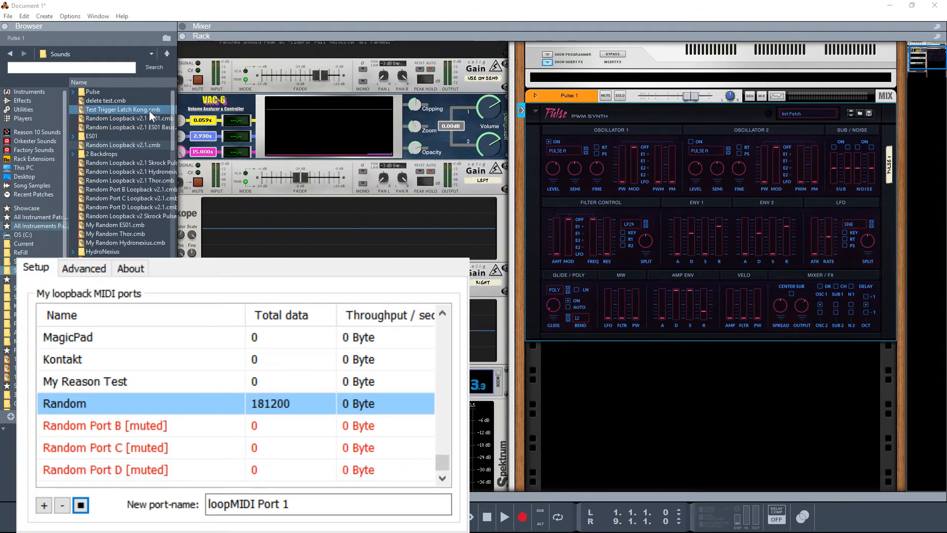
Step: Add the Random Loopback v2.1 combinator below the Pulse synth and make Pulse the active device for playing
left_click_drag(131, 145, 684, 392)
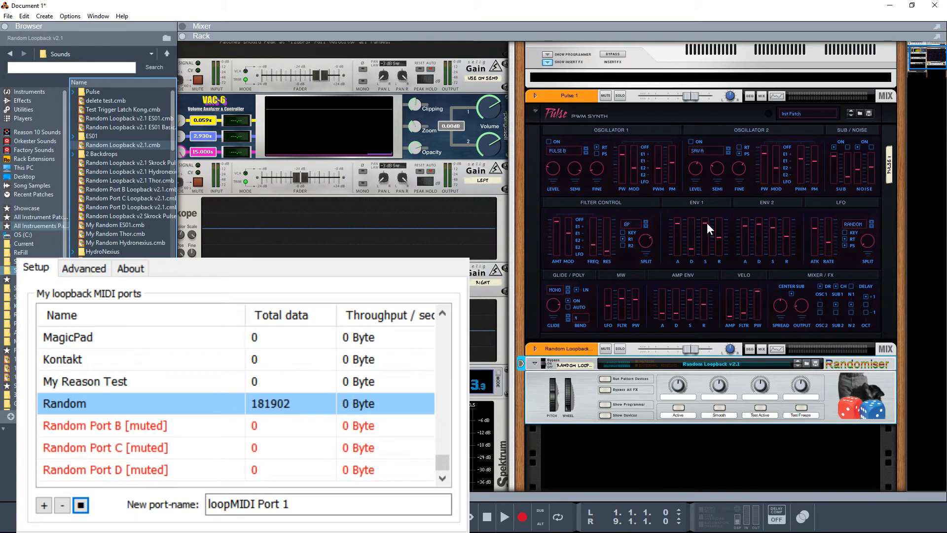
left_click(531, 117)
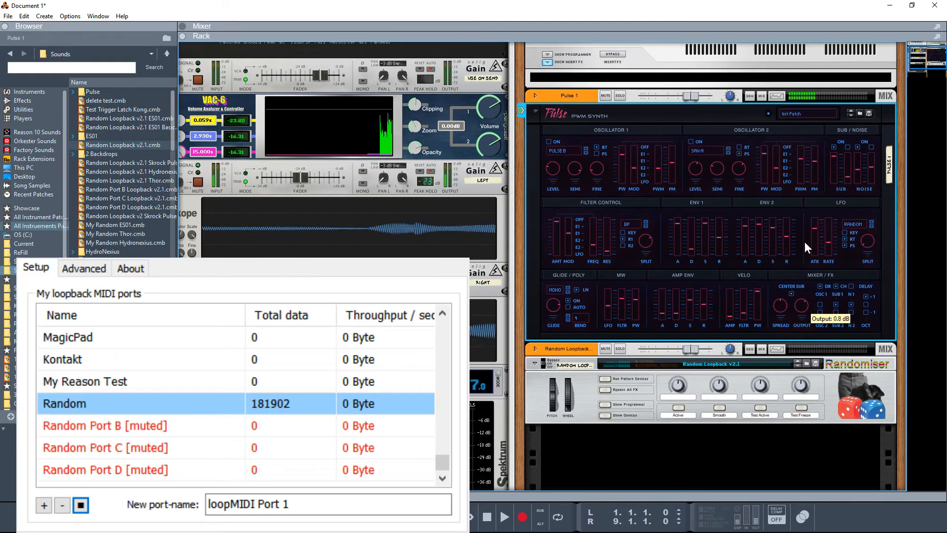
Step: Reset the Pulse synth to its default settings and delete the Random Loopback combinator from the rack
right_click(732, 259)
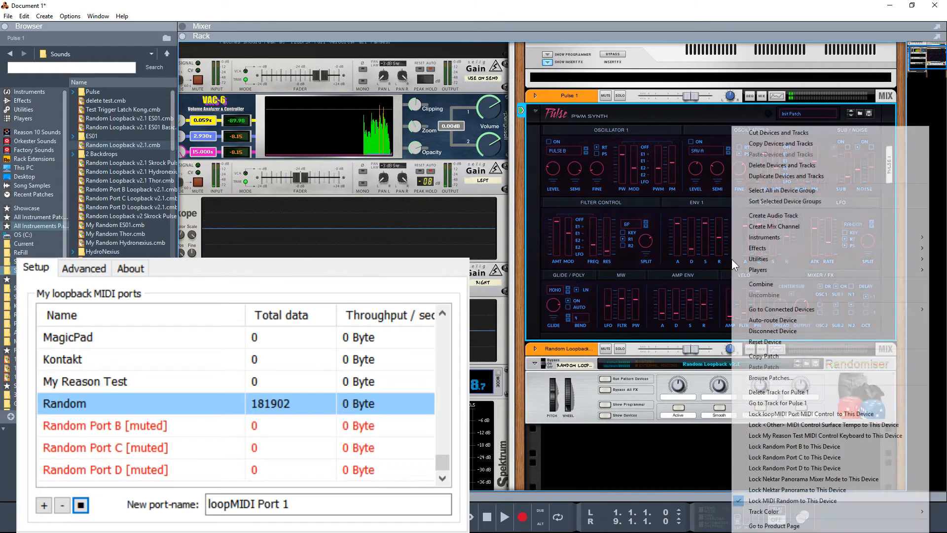
left_click(753, 344)
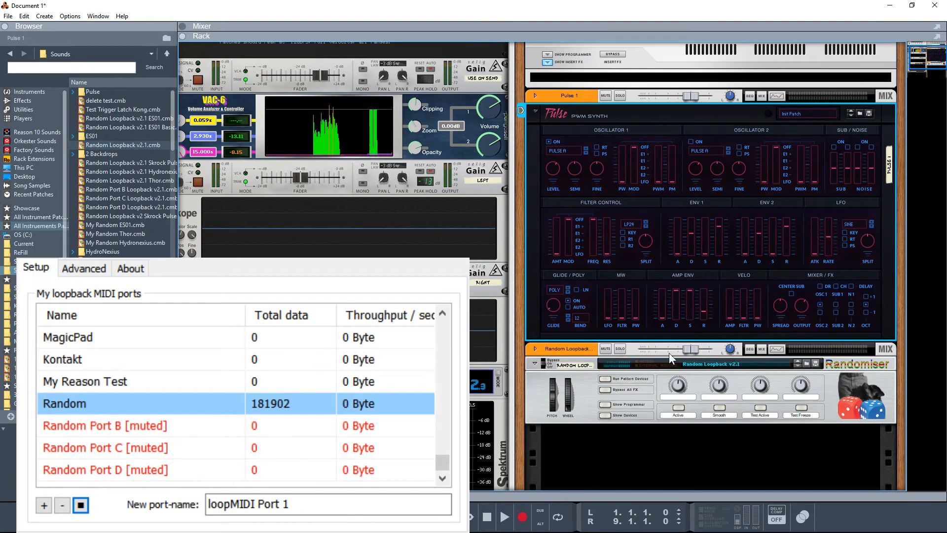
left_click(587, 400)
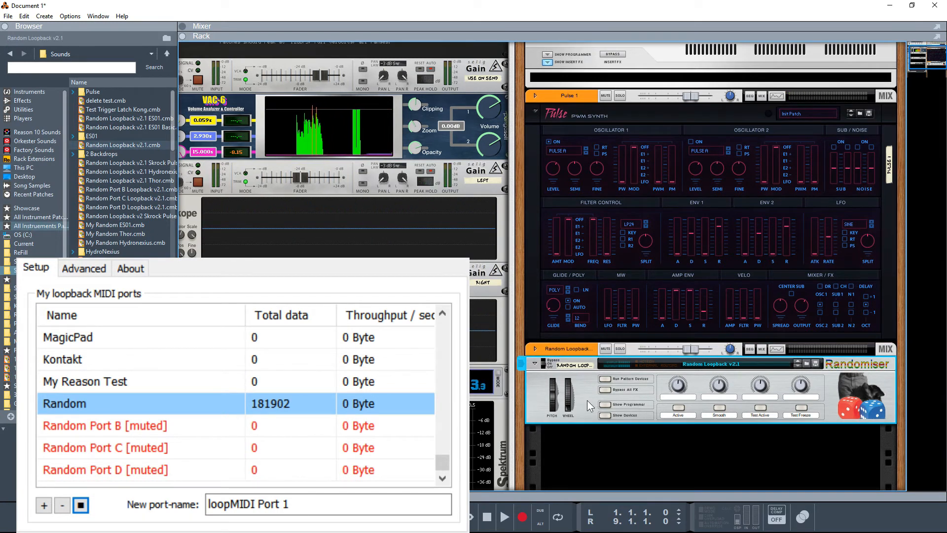
key("Delete")
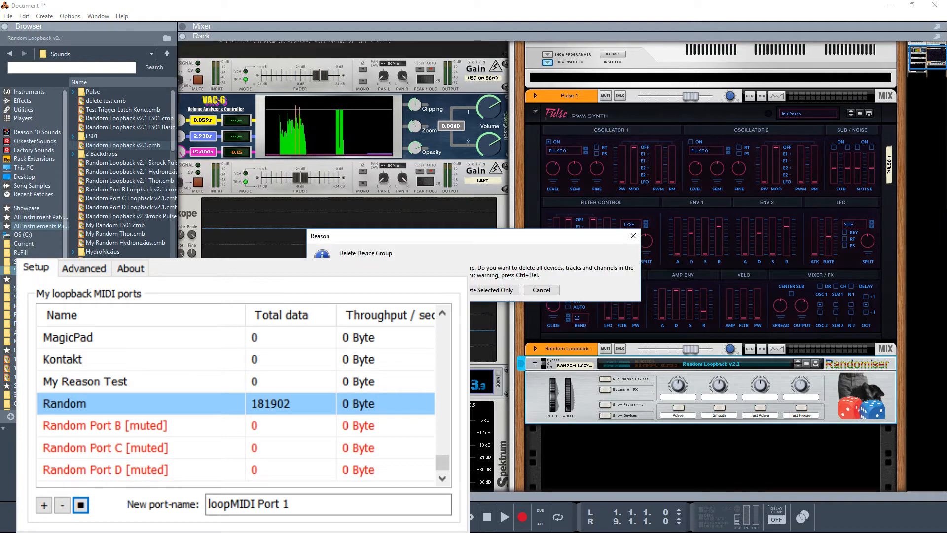
key("Escape")
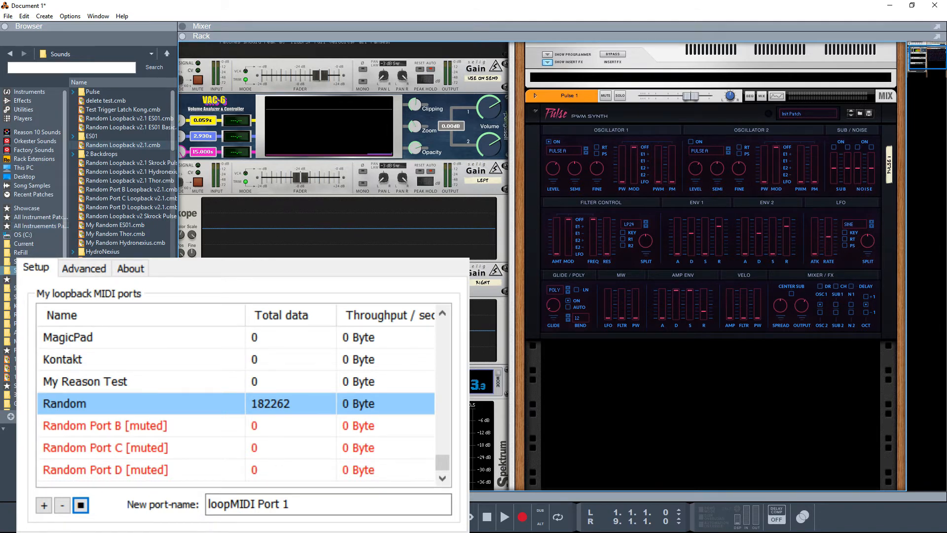
Step: Add the Random Loopback v2.1 combinator below the Pulse synth while the loopMIDI Random port is muted, and unmute the port
left_click(81, 504)
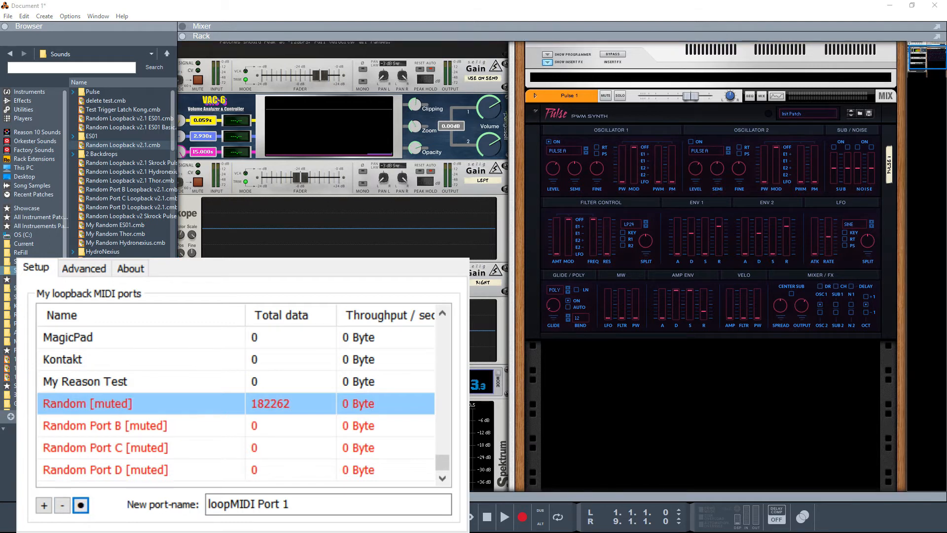
left_click(143, 144)
left_click_drag(135, 146, 663, 366)
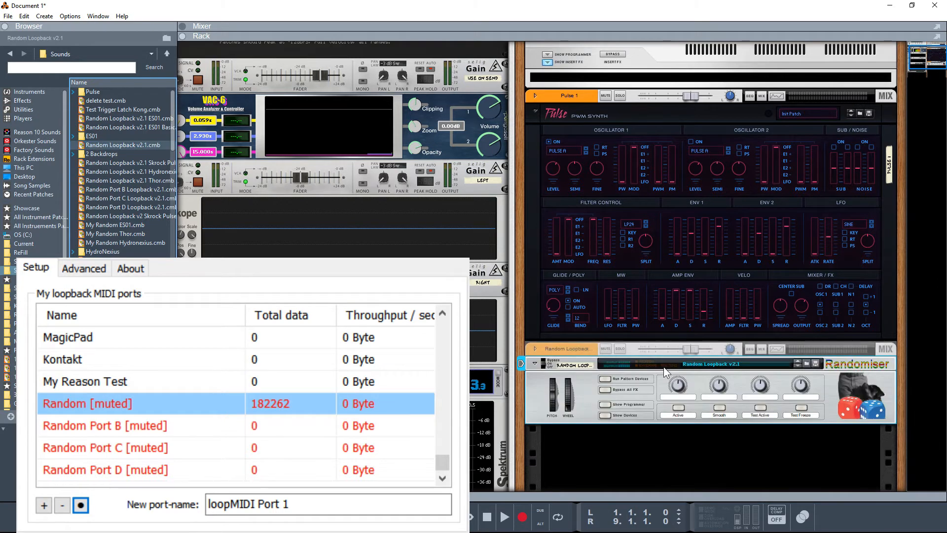
scroll(664, 366, "up", 1)
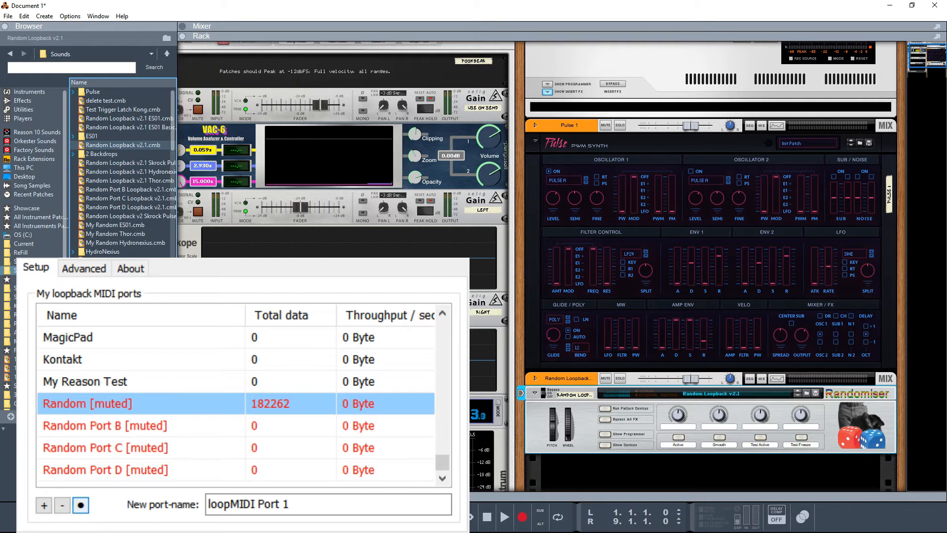
left_click(81, 506)
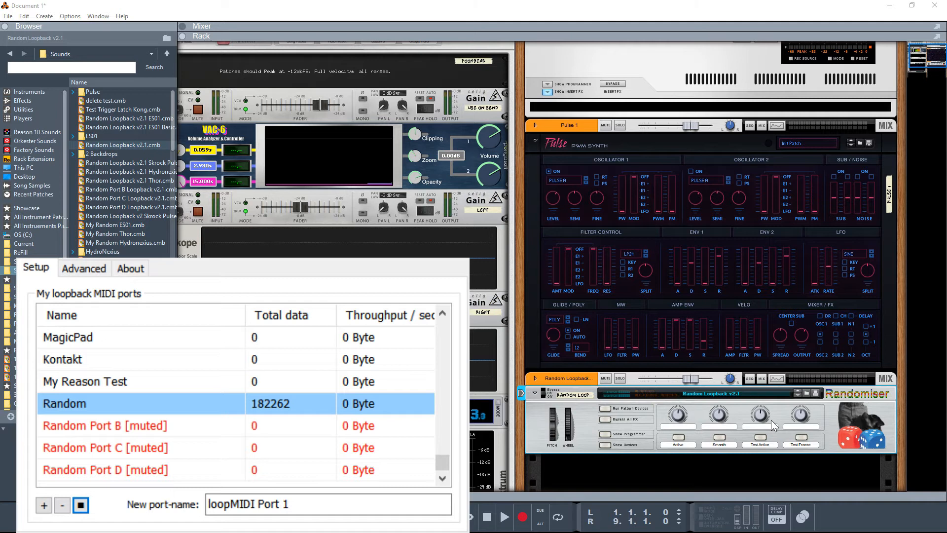
Step: Randomize the Pulse synth with the combinator's Active switch, making Pulse the playing device to audition the sounds
left_click(658, 203)
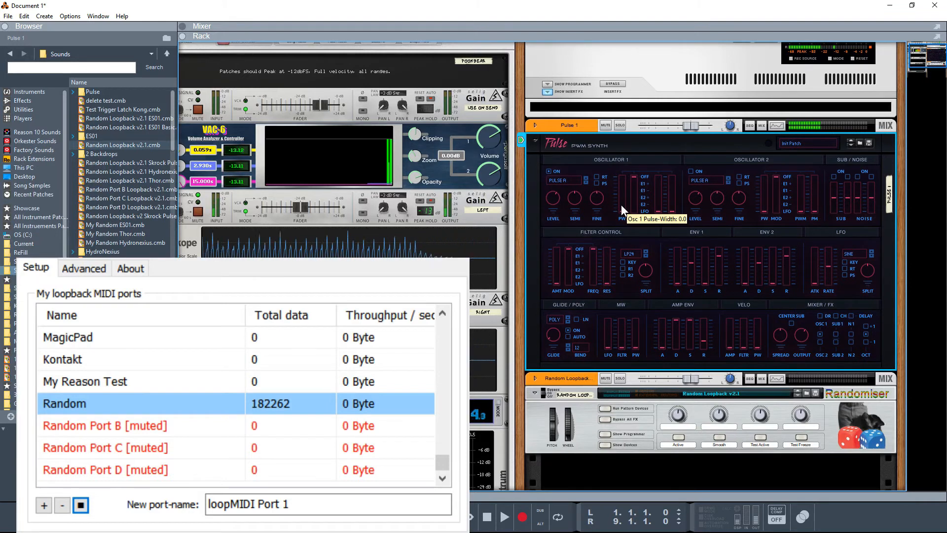
left_click(679, 438)
left_click(679, 438)
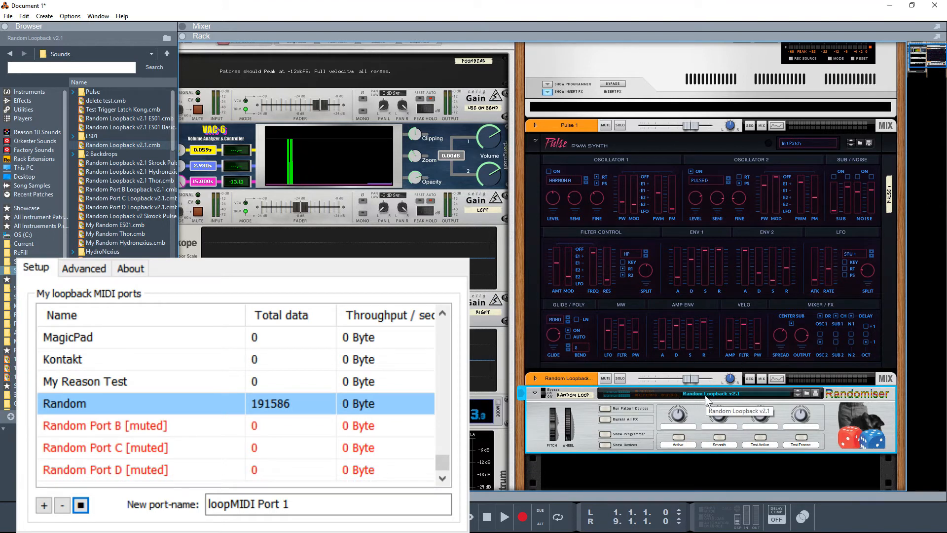
left_click(576, 199)
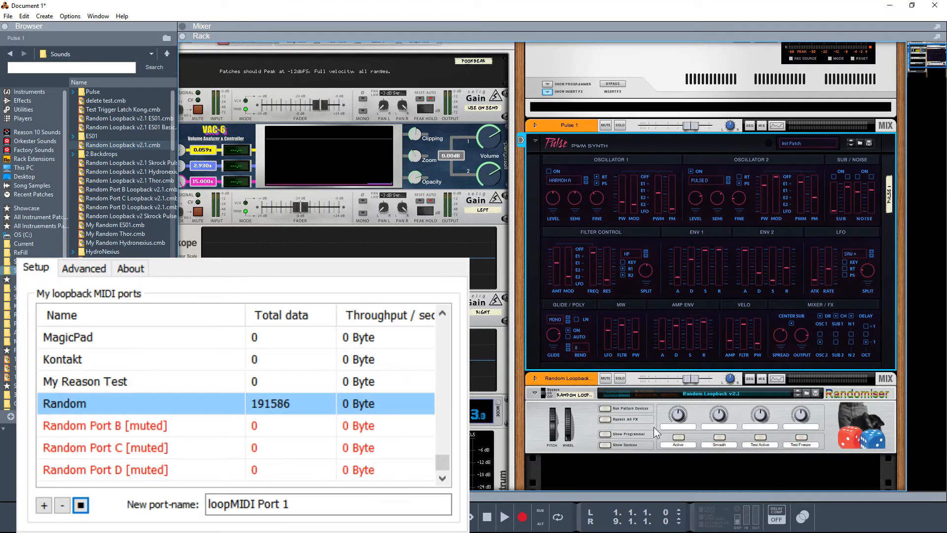
left_click(676, 437)
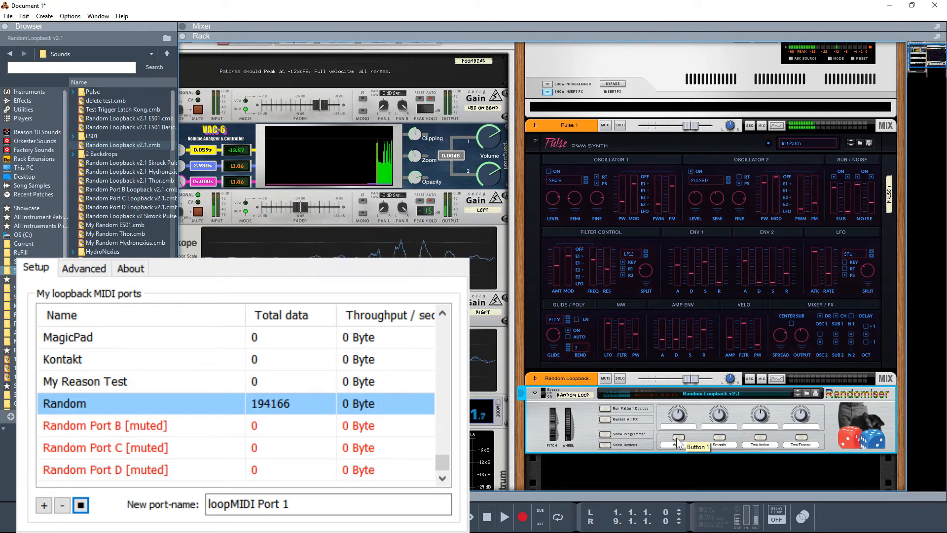
left_click(668, 238)
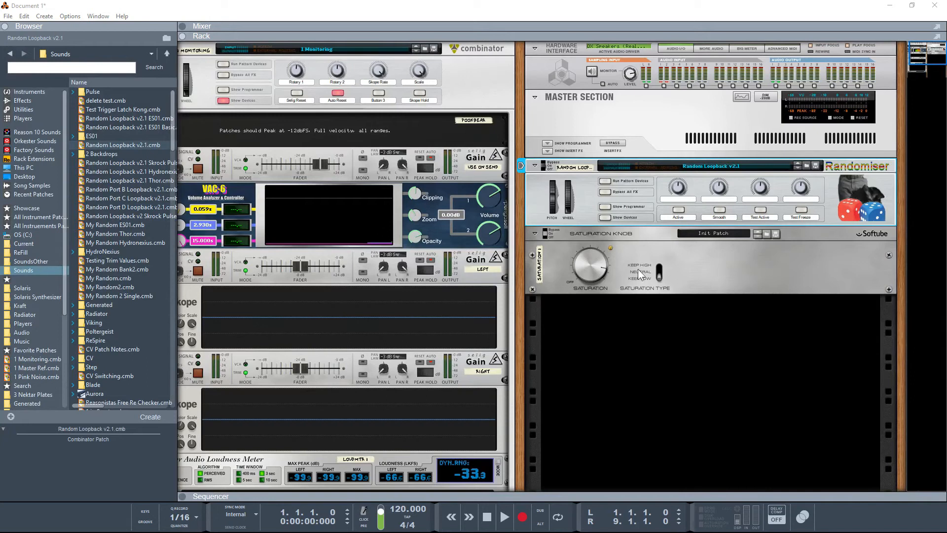
Step: Run the randomizer briefly on the Saturation Knob by switching the combinator's Active control on and off
left_click(679, 211)
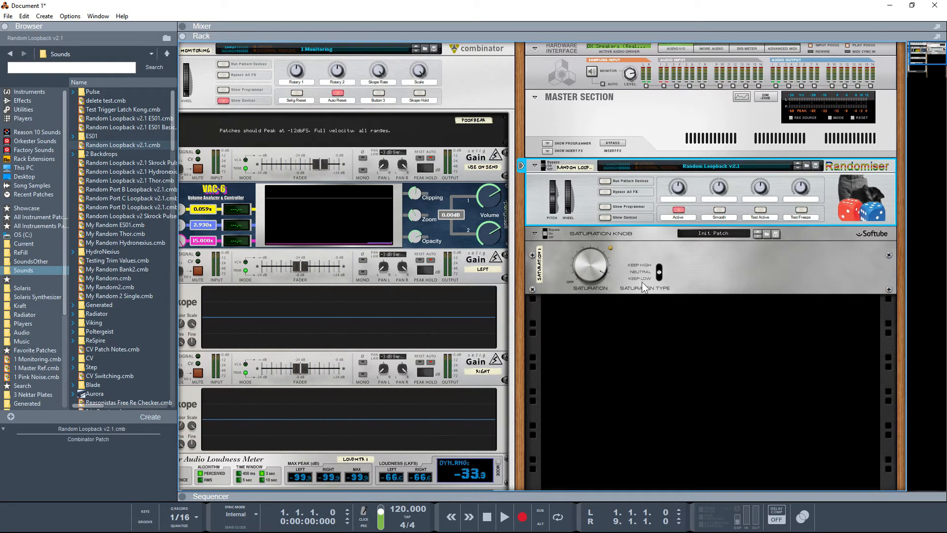
left_click(680, 211)
Step: Show the devices inside the Random Loopback combinator and turn on Test Active
left_click(605, 217)
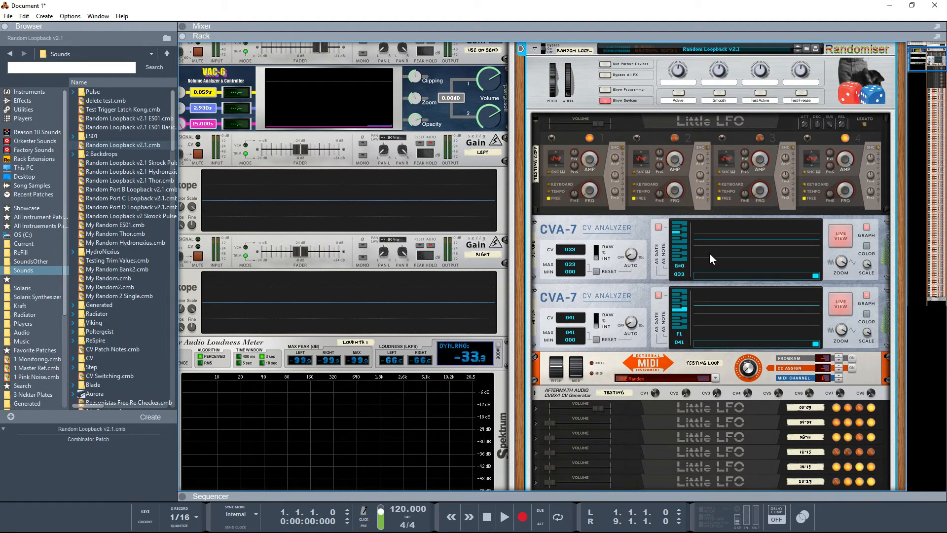
left_click(760, 94)
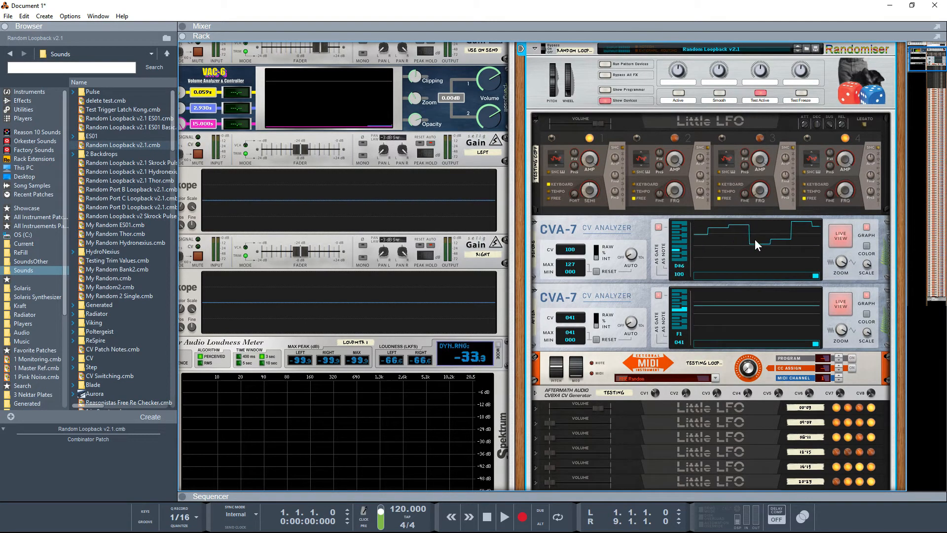
Step: Set the CC Assign number of the Testing Loopback External MIDI Instrument to 4
left_click(839, 365)
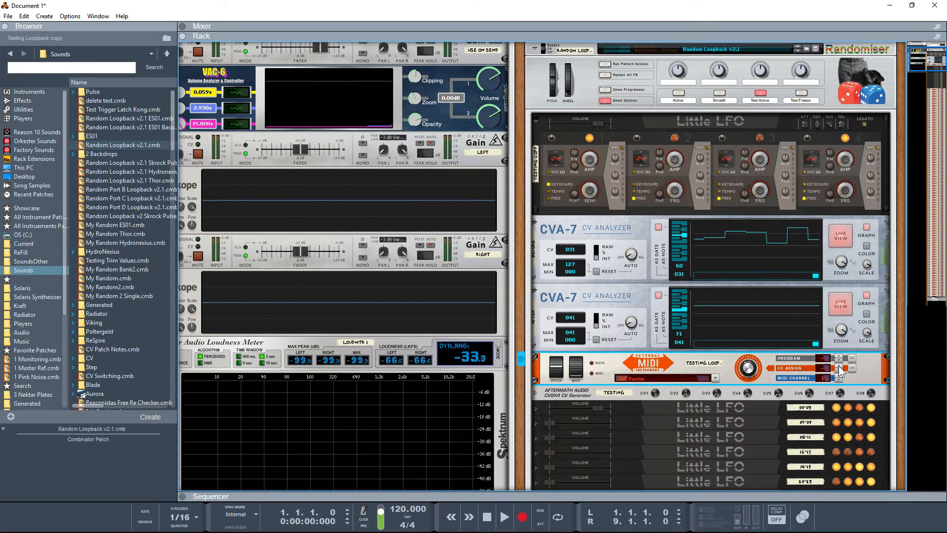
left_click(838, 365)
left_click(839, 366)
left_click(838, 366)
left_click(839, 366)
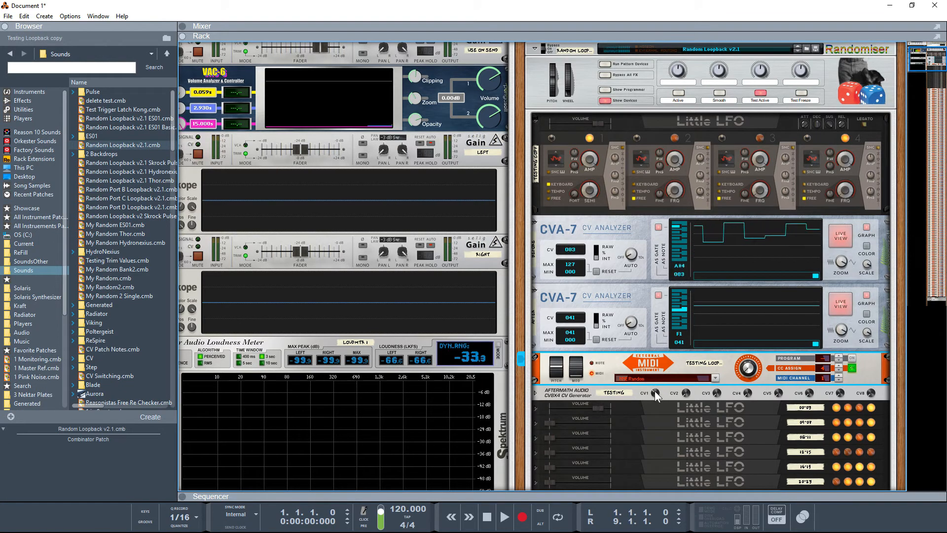
Step: Turn the Testing CV generator's CV1 knob by hand and map it with a Remote Override to CC 04 of MIDI Random
left_click_drag(656, 393, 657, 368)
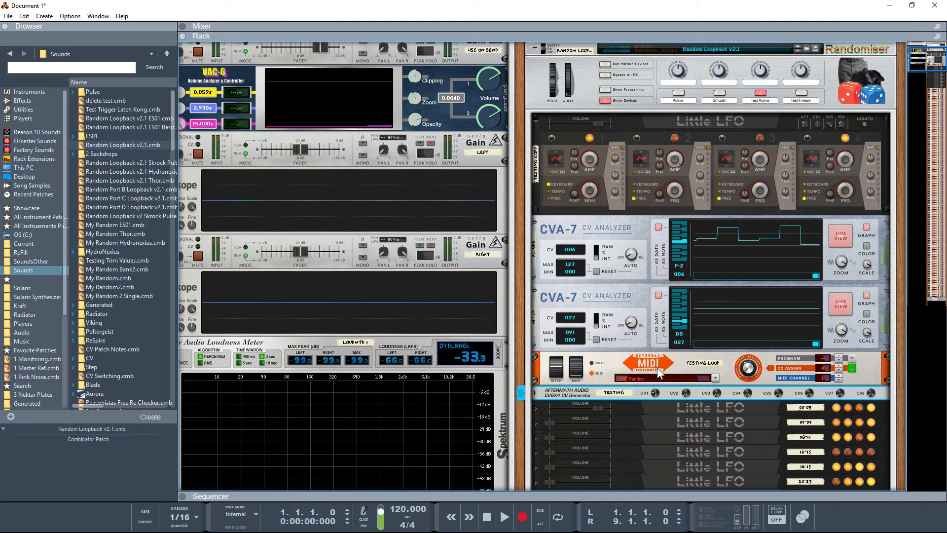
right_click(656, 395)
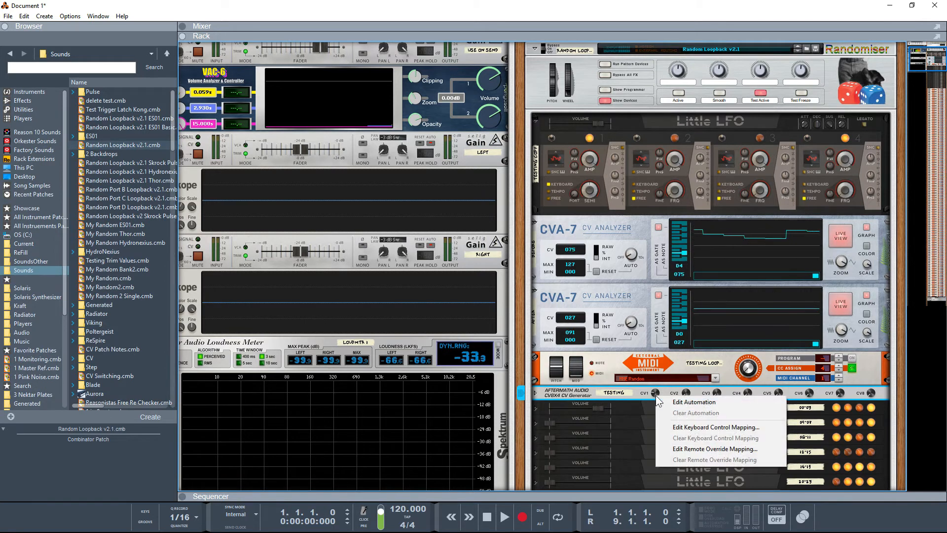
left_click(685, 448)
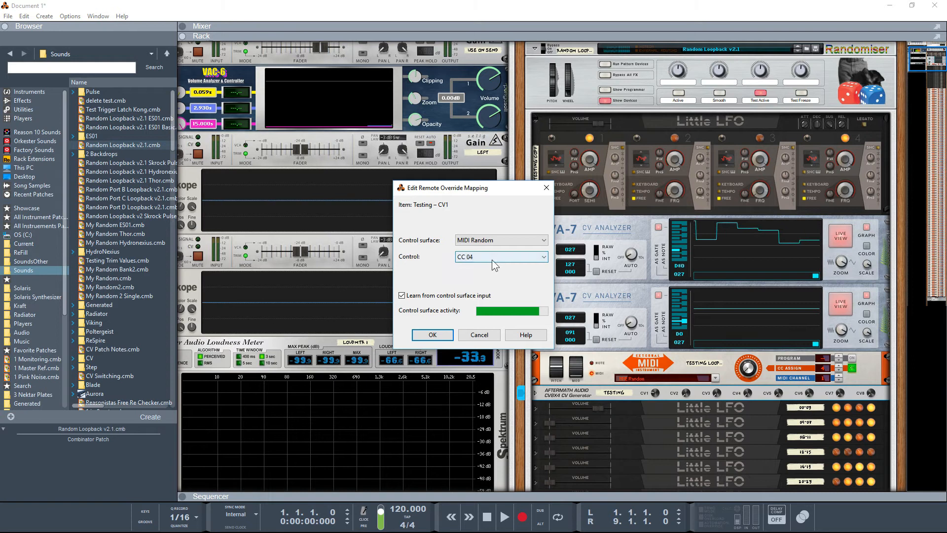
left_click(444, 335)
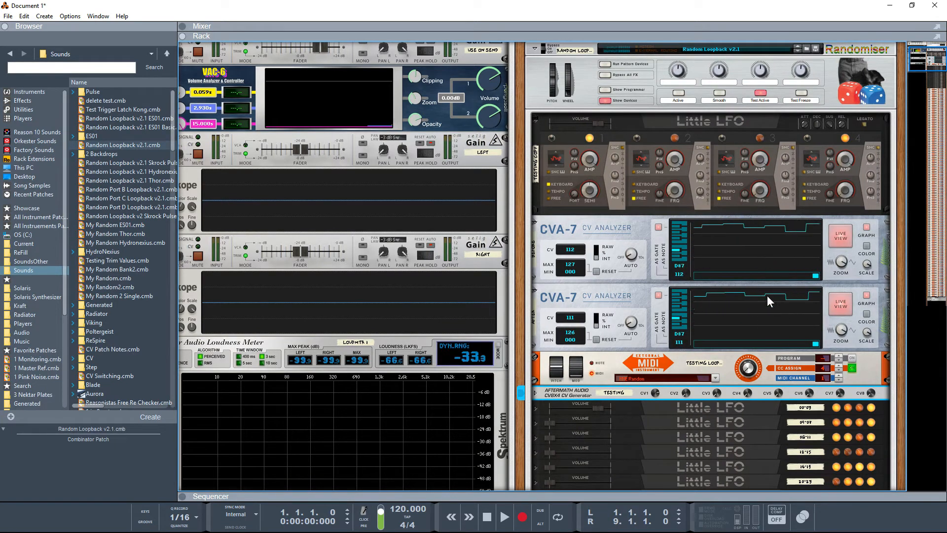
Step: Switch the Before CV analyzer's readout to RAW while the test is frozen, and resume the test
left_click(801, 94)
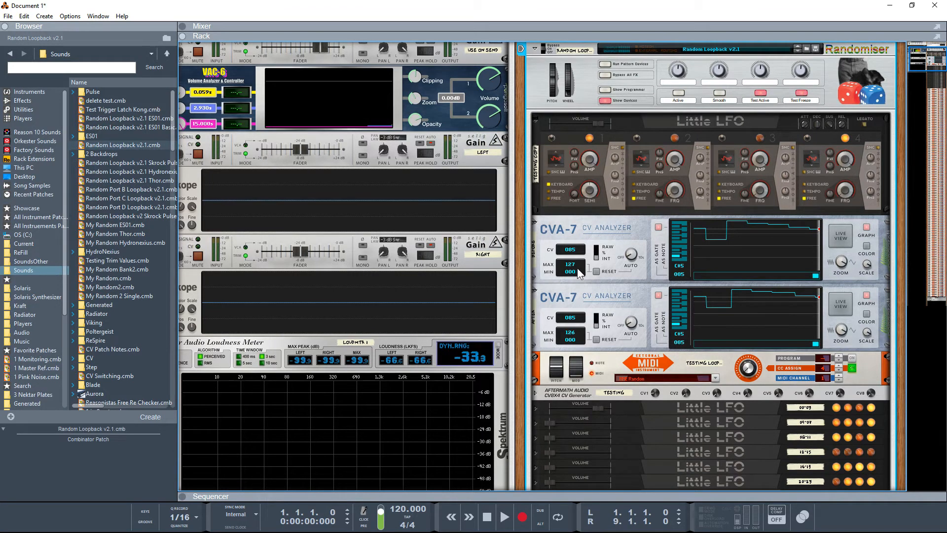
left_click_drag(596, 257, 596, 243)
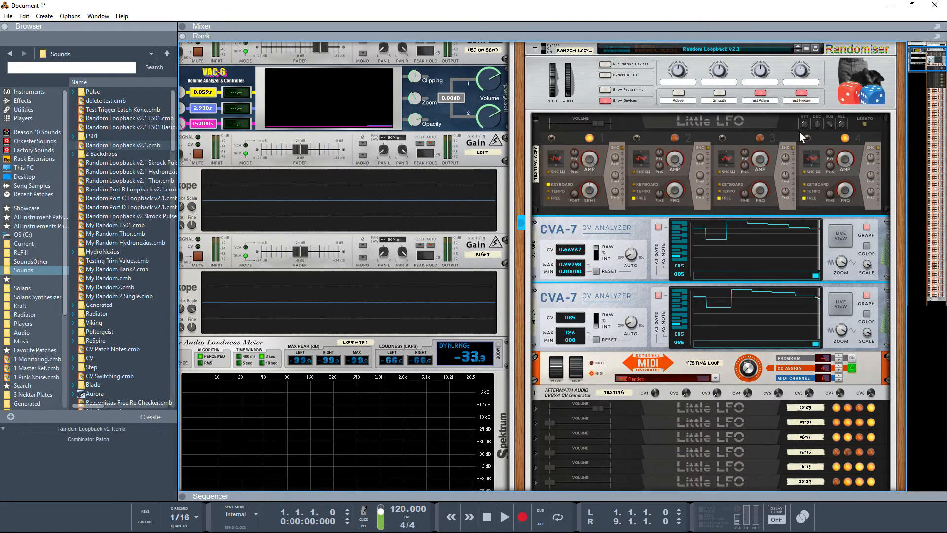
left_click(804, 94)
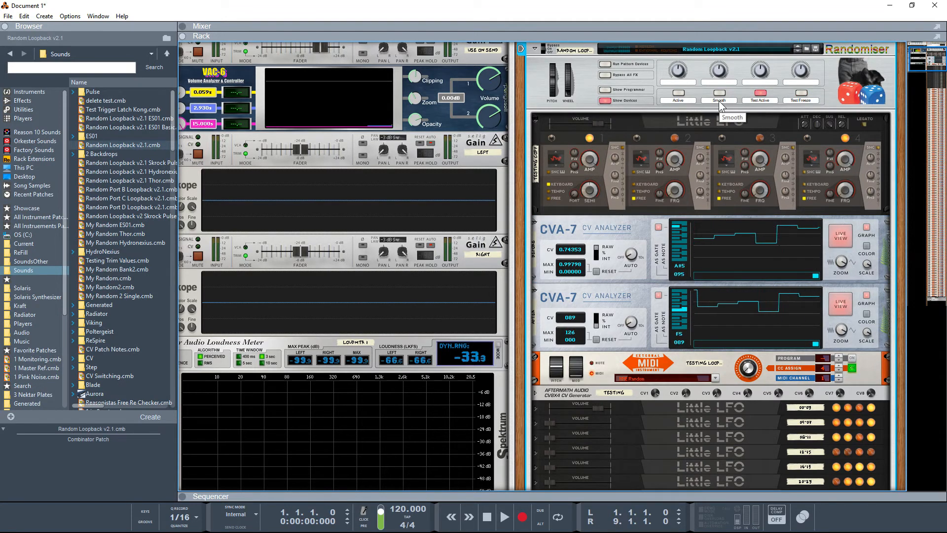
Step: Switch the first LFO of the Testing Copy Little LFO to the smooth random waveform and freeze the test
left_click(565, 136)
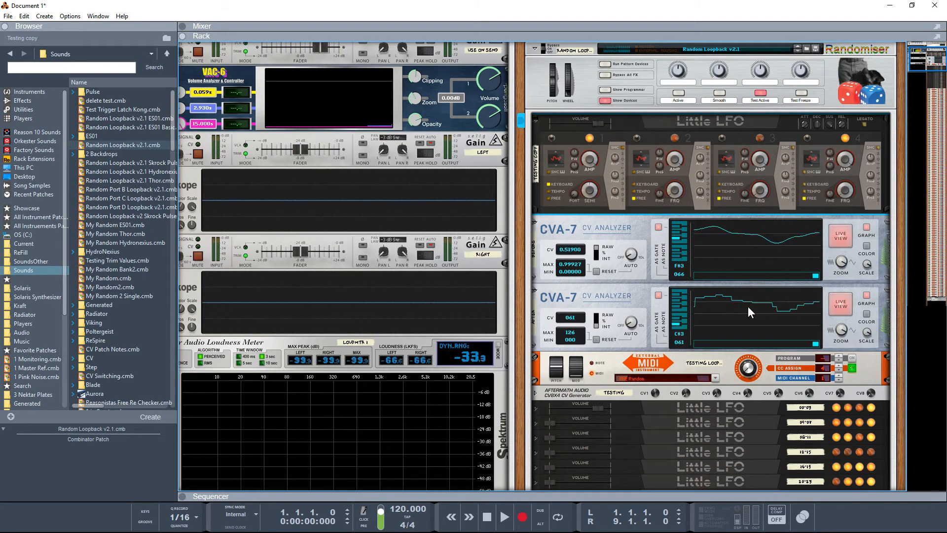
left_click(802, 94)
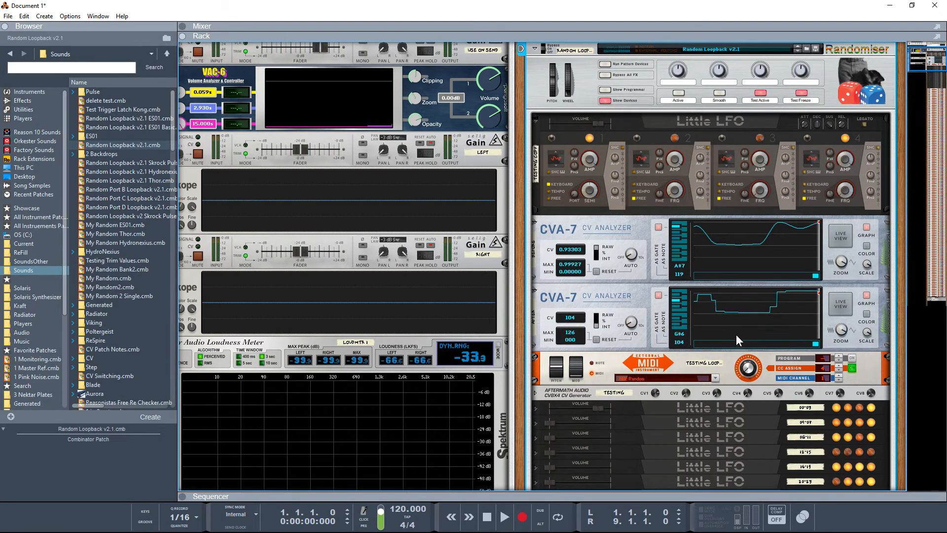
Step: Try the External MIDI Instrument's CC knob by hand, and reset the After CV analyzer's range before resuming the frozen test
left_click(751, 376)
mouse_move(751, 369)
left_mouse_down()
mouse_move(755, 324)
mouse_move(745, 376)
left_mouse_up()
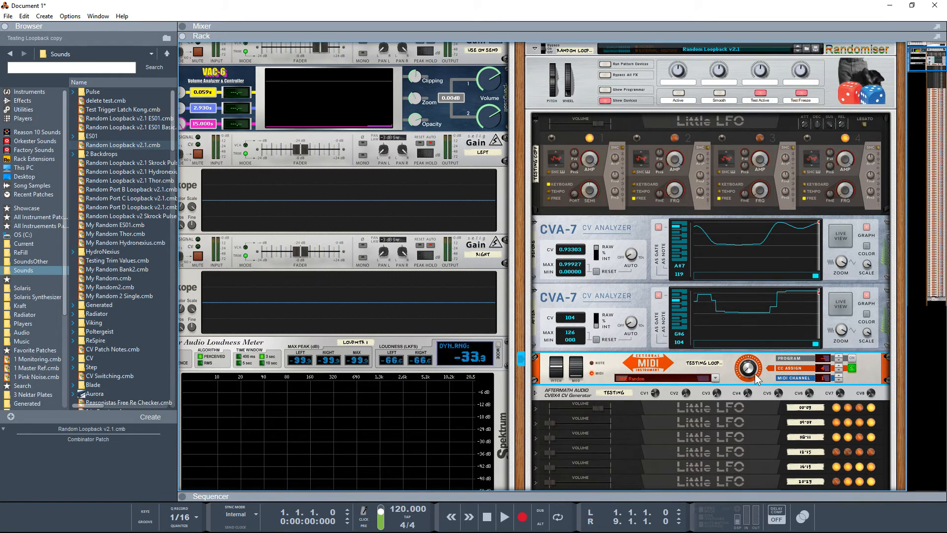
left_click_drag(748, 378, 751, 353)
left_click(598, 340)
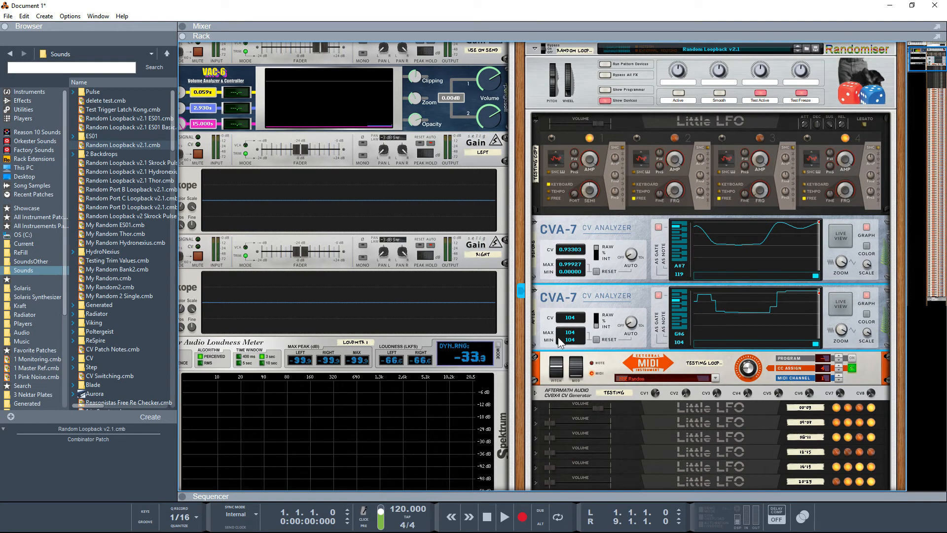
left_click(801, 93)
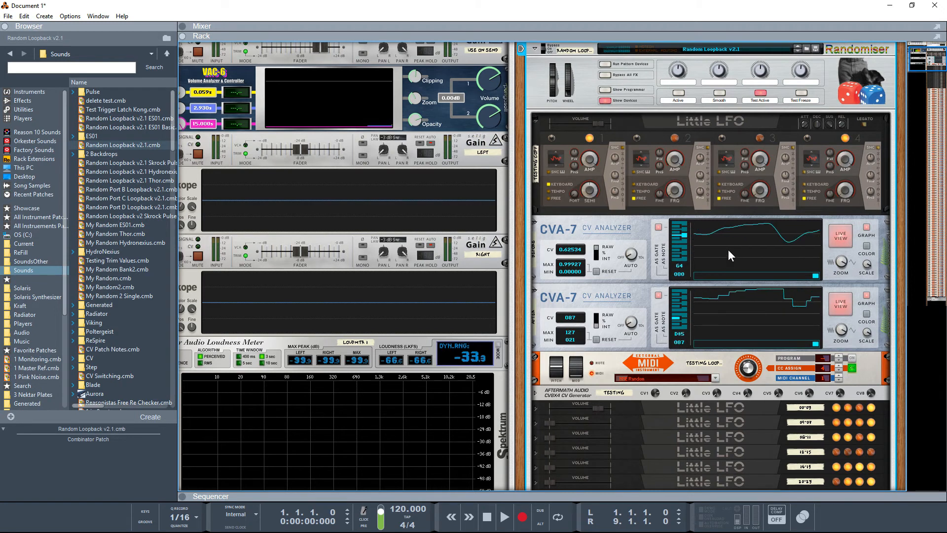
Step: Set the first Little LFO oscillator to the stepped random waveform and inspect the External MIDI Instrument's cabling at the rack's rear
left_click(558, 155)
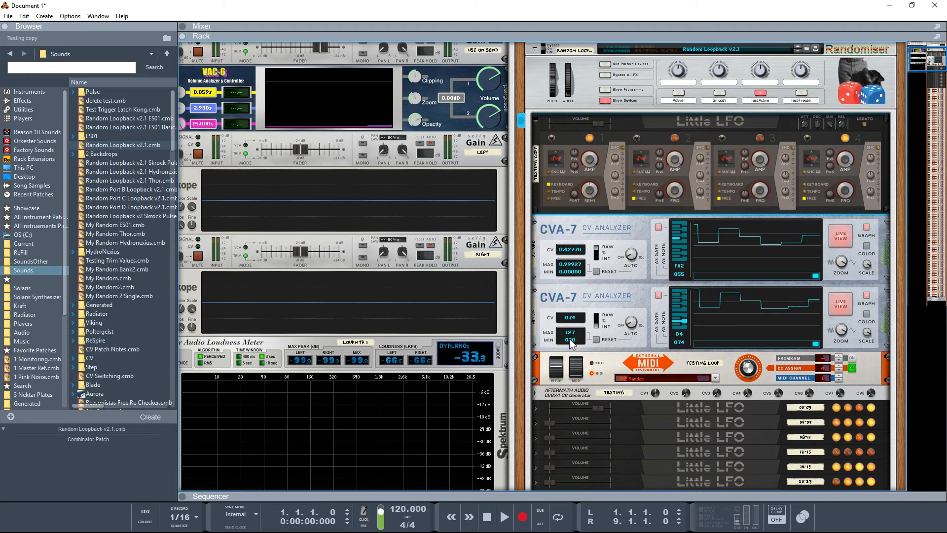
left_click(748, 371)
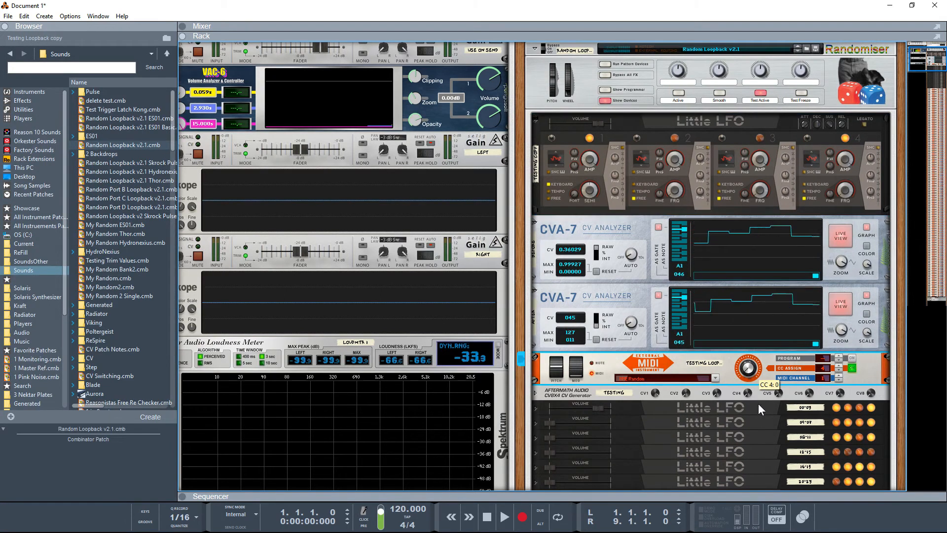
key("Tab")
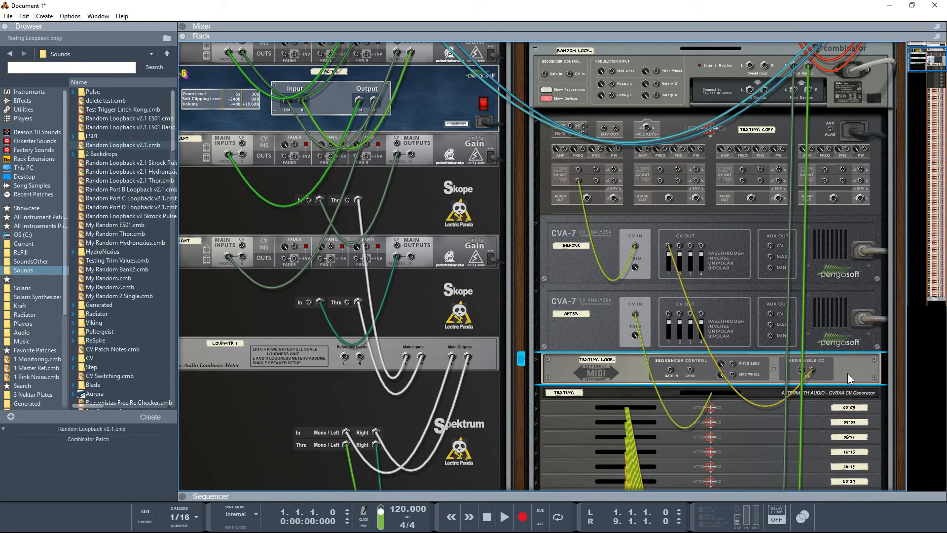
key("Tab")
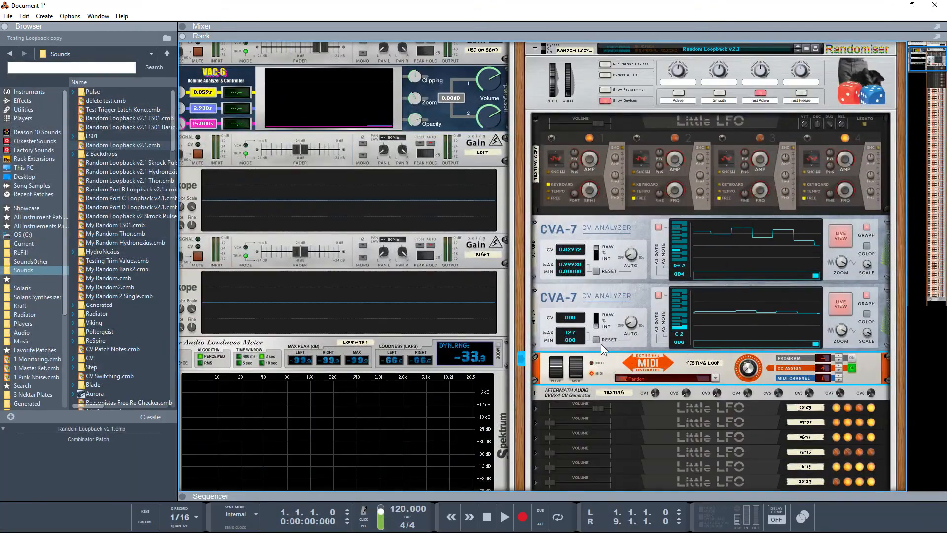
Step: Reset the After CV analyzer's range and switch the Before analyzer's readout to INT
left_click(597, 339)
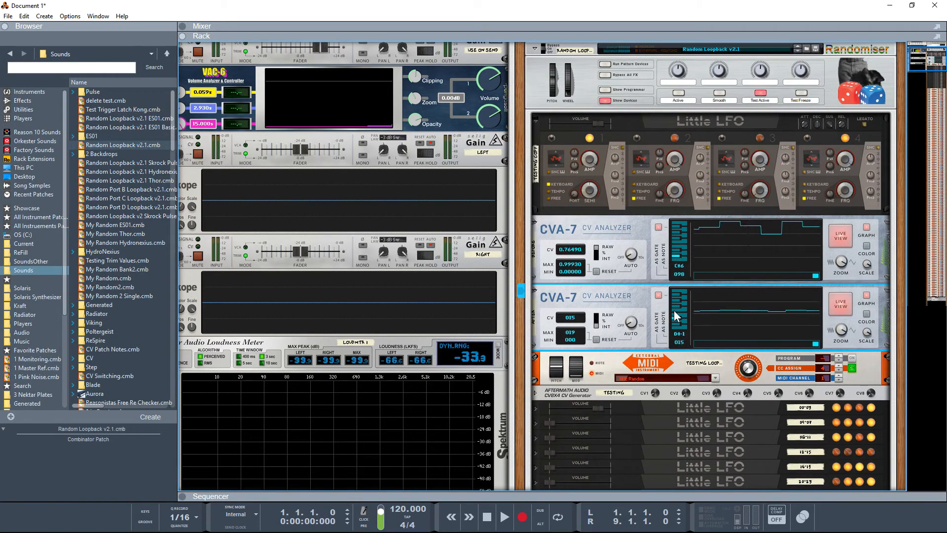
left_click(597, 252)
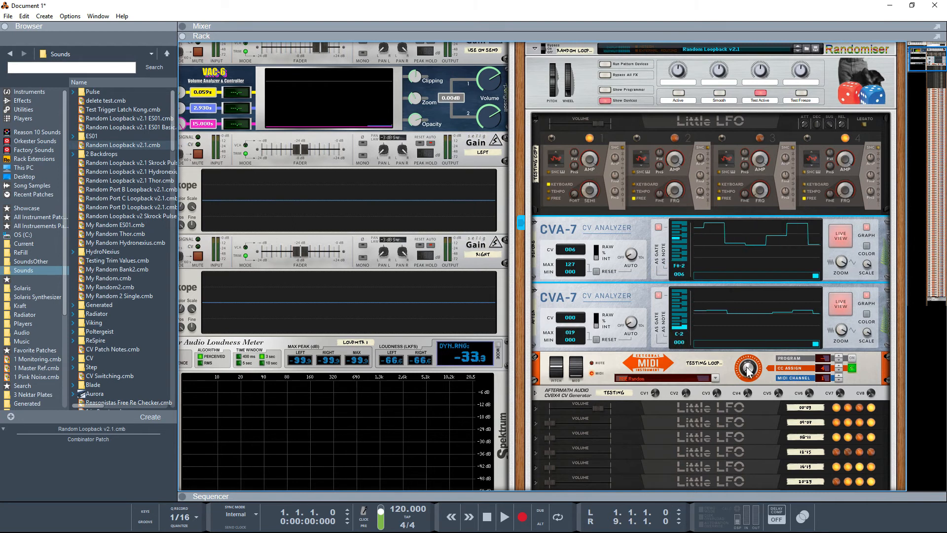
Step: Raise the testing External MIDI Instrument's CC 4 knob to 19 and reset the After CV analyzer's range
mouse_move(750, 373)
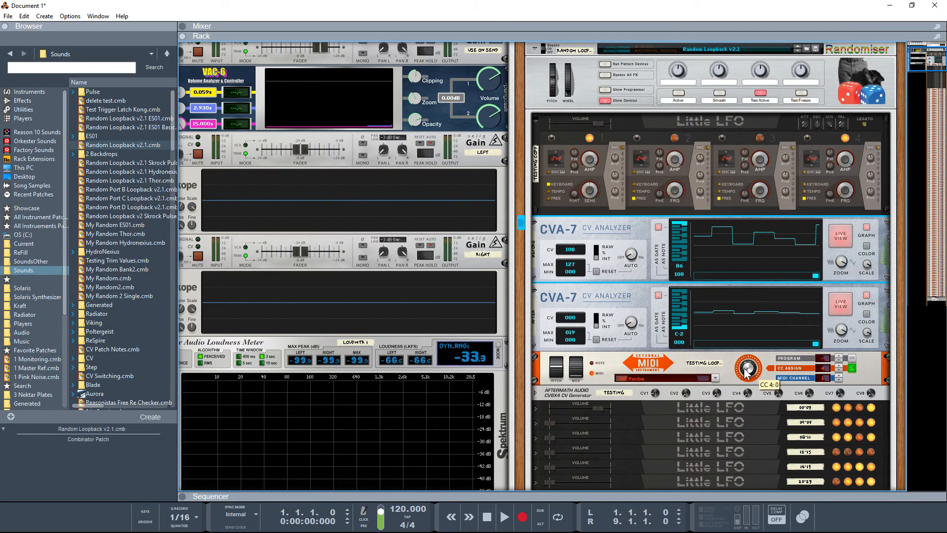
left_click_drag(745, 372, 747, 325)
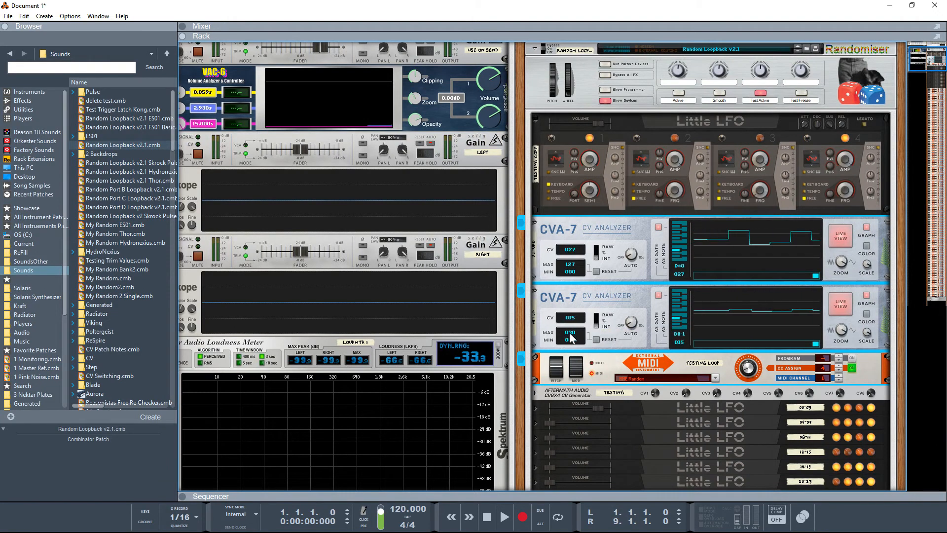
left_click_drag(746, 373, 750, 348)
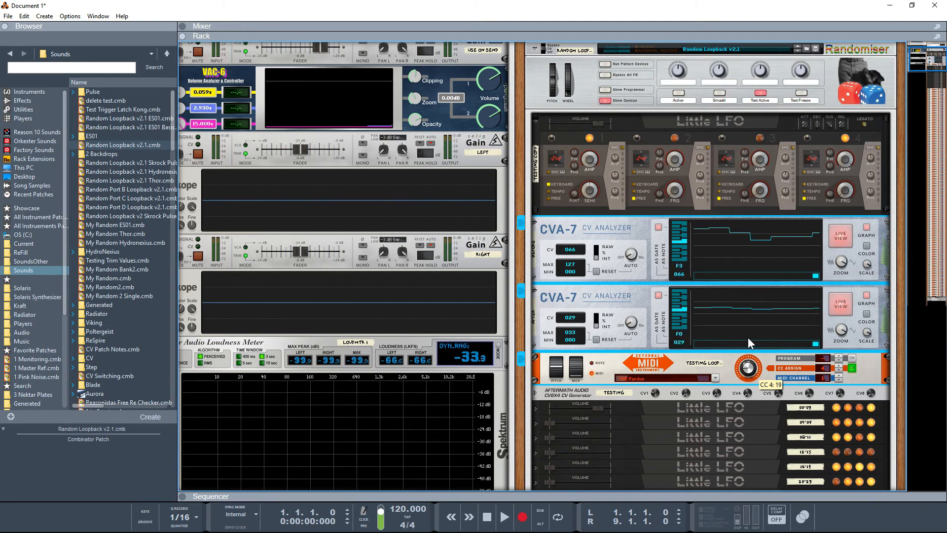
left_click(596, 339)
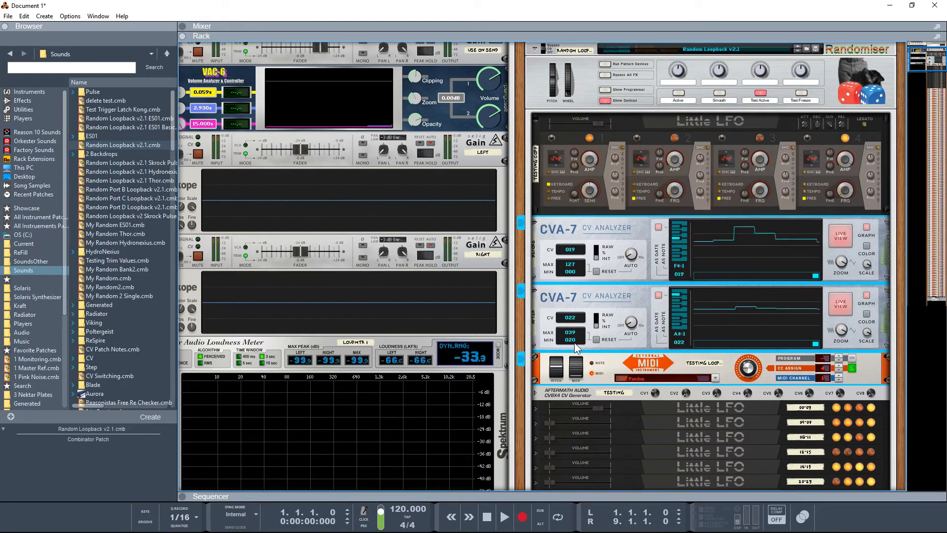
Step: Switch the testing External MIDI Instrument's assignable knob off and on again, and set its CC 4 knob to 47
left_click(851, 369)
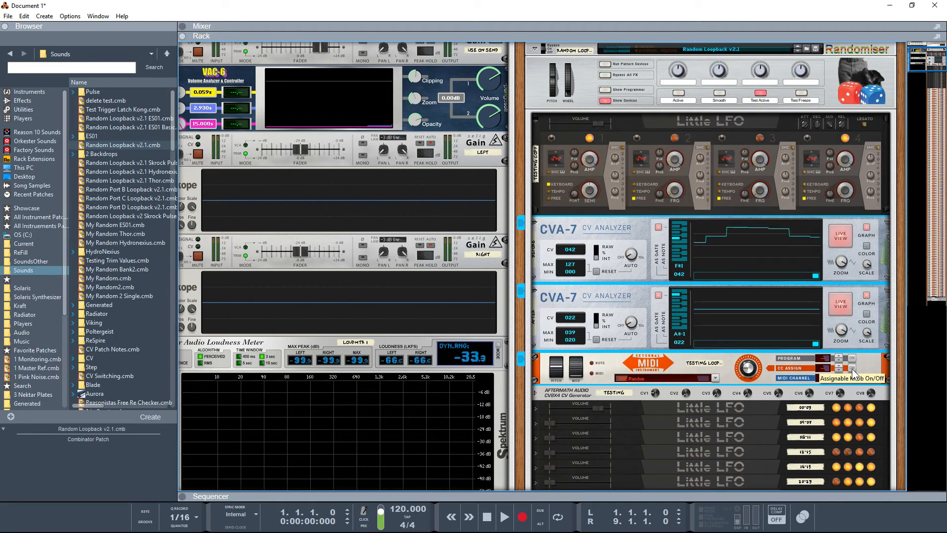
left_click(852, 368)
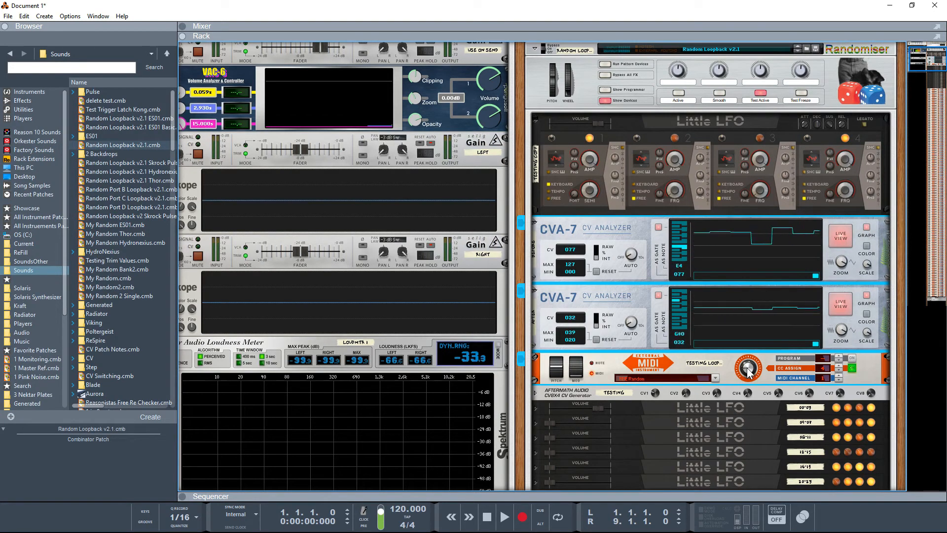
mouse_move(748, 369)
left_mouse_down()
mouse_move(756, 335)
mouse_move(750, 371)
left_mouse_up()
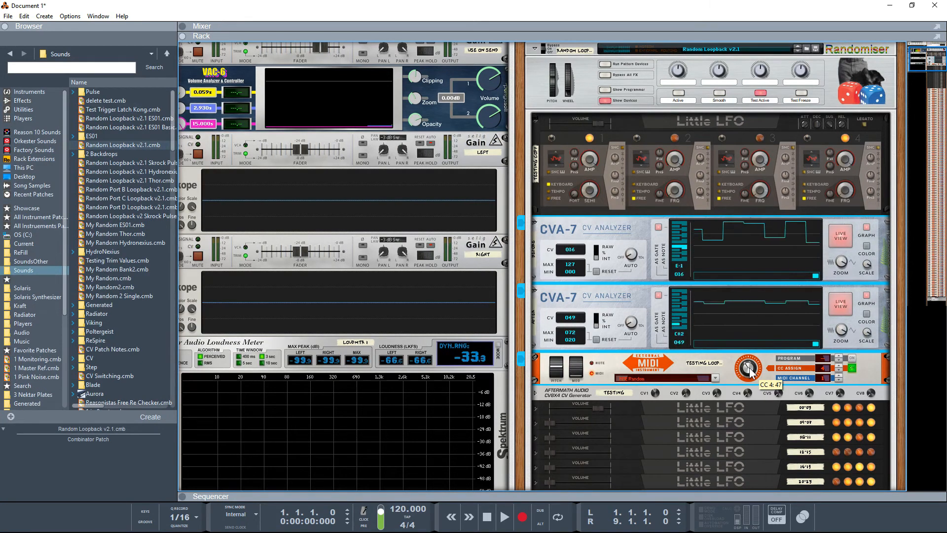
Step: Examine the assignable CC cabling at the rack's rear for the testing External MIDI Instrument and the CC 00 to CC 03 instruments
key("Tab")
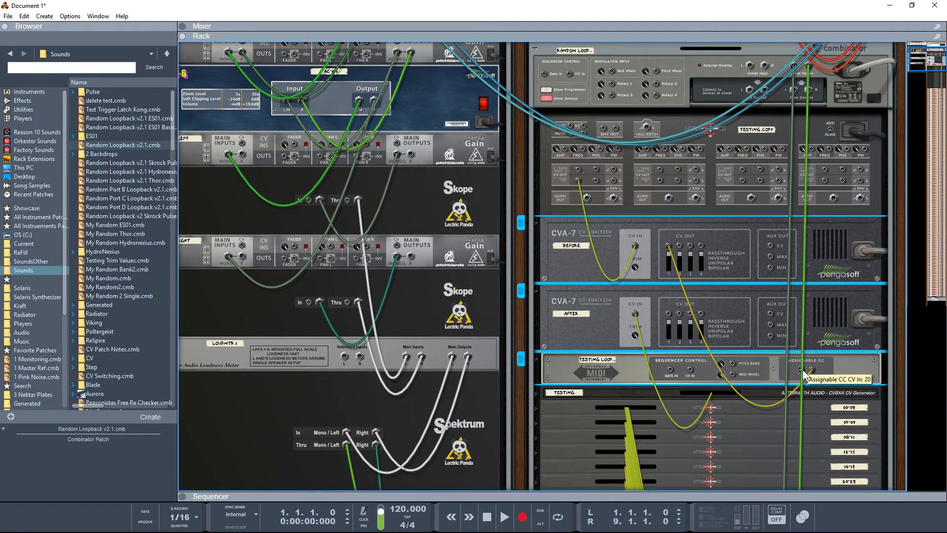
key("Tab")
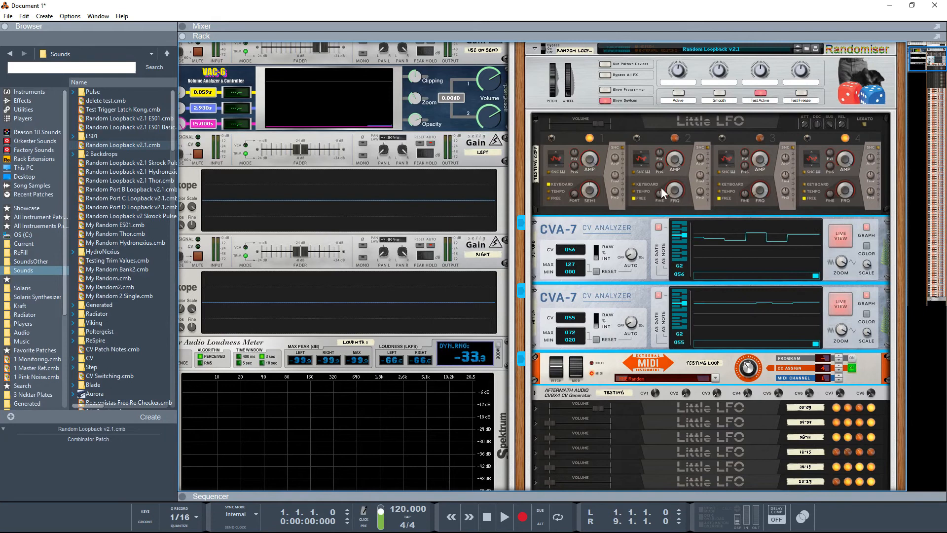
scroll(644, 215, "up", 3)
scroll(643, 215, "down", 5)
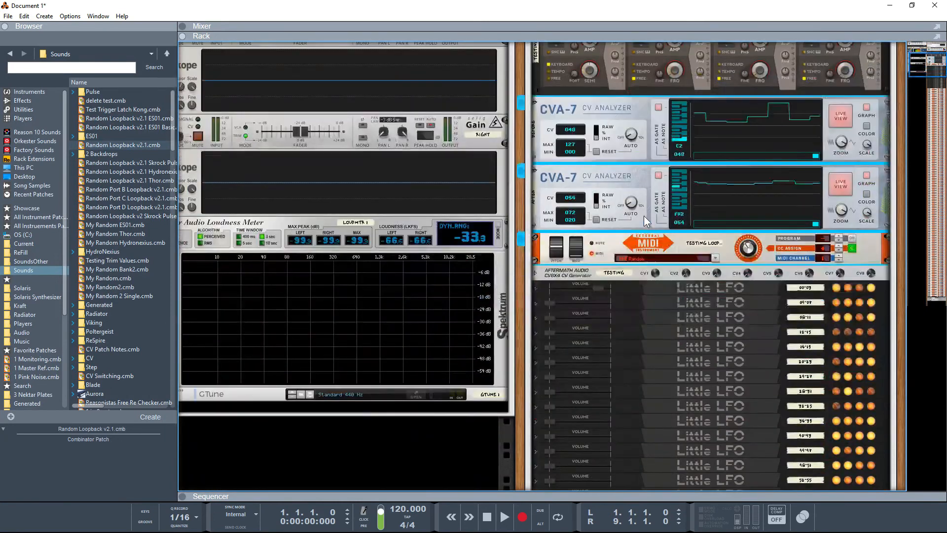
scroll(644, 215, "down", 6)
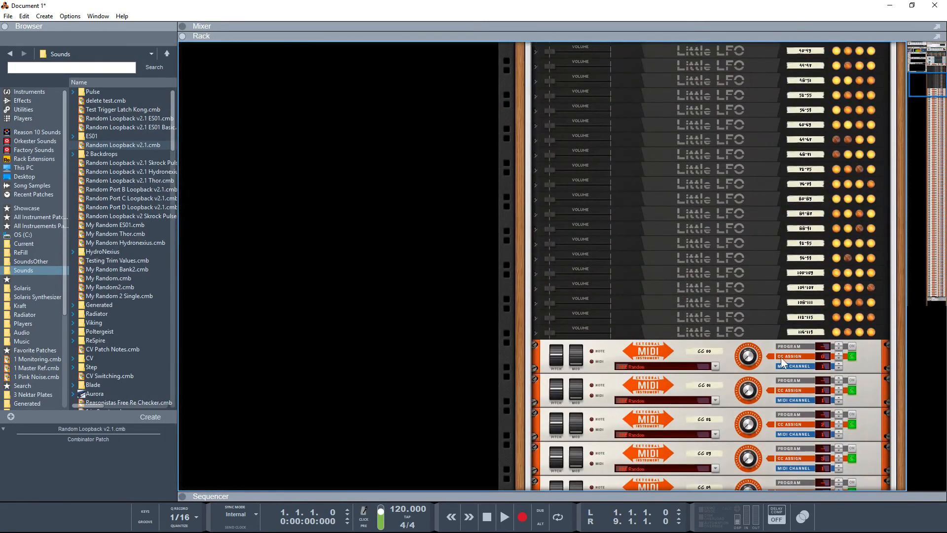
left_click(749, 392)
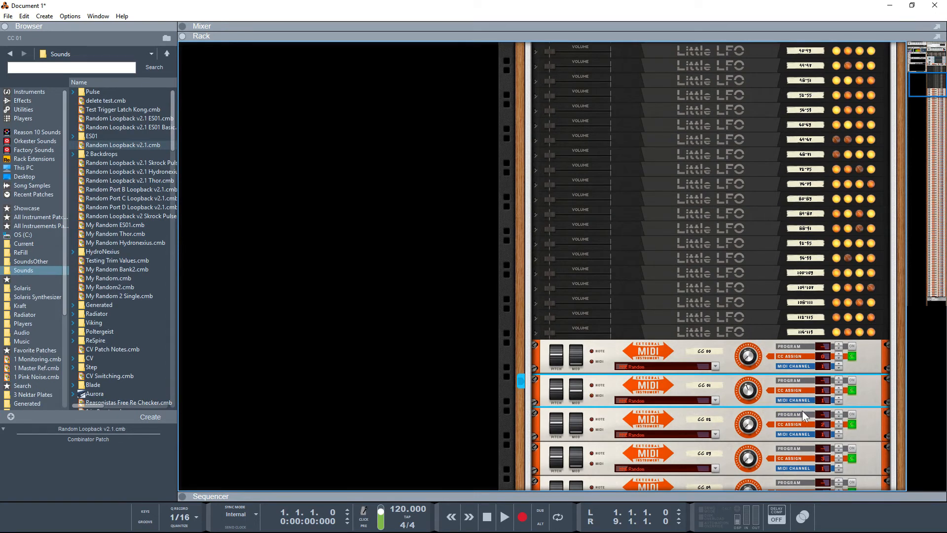
key("Tab")
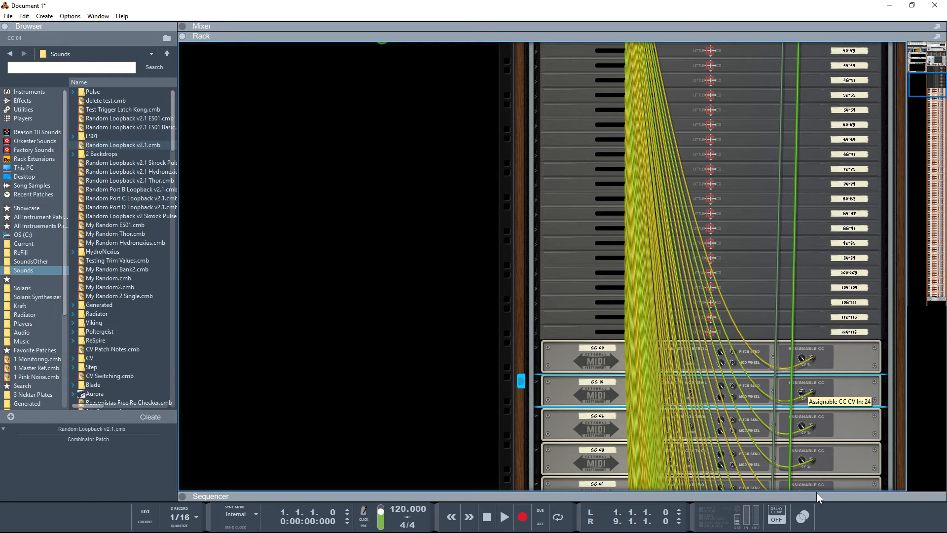
scroll(774, 303, "up", 15)
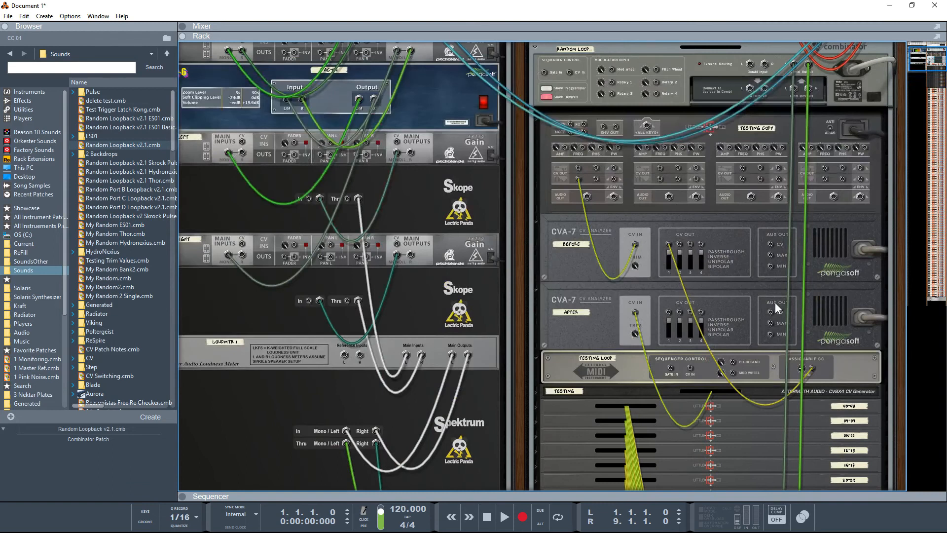
key("Tab")
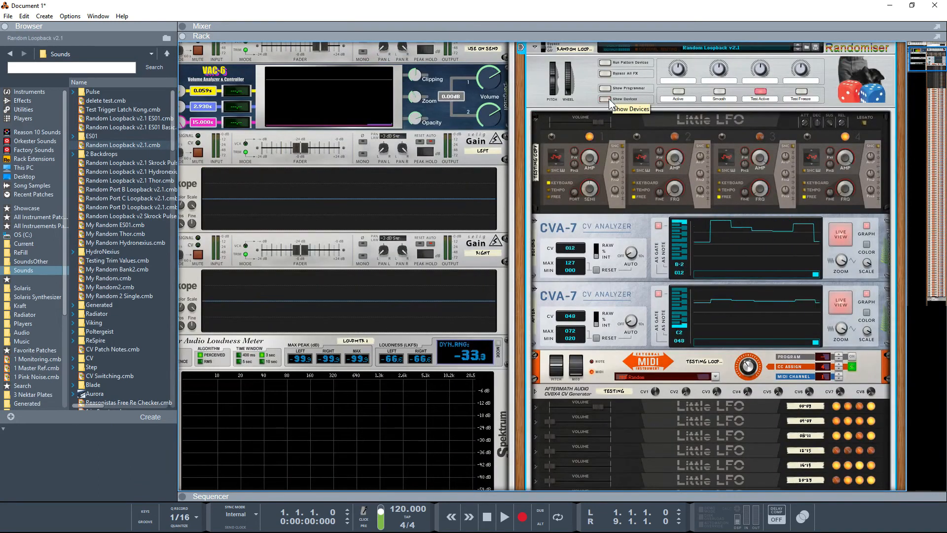
Step: Hide the Random Loopback combinator's devices and activate its randomization on the Saturation Knob below
left_click(610, 101)
left_click(679, 92)
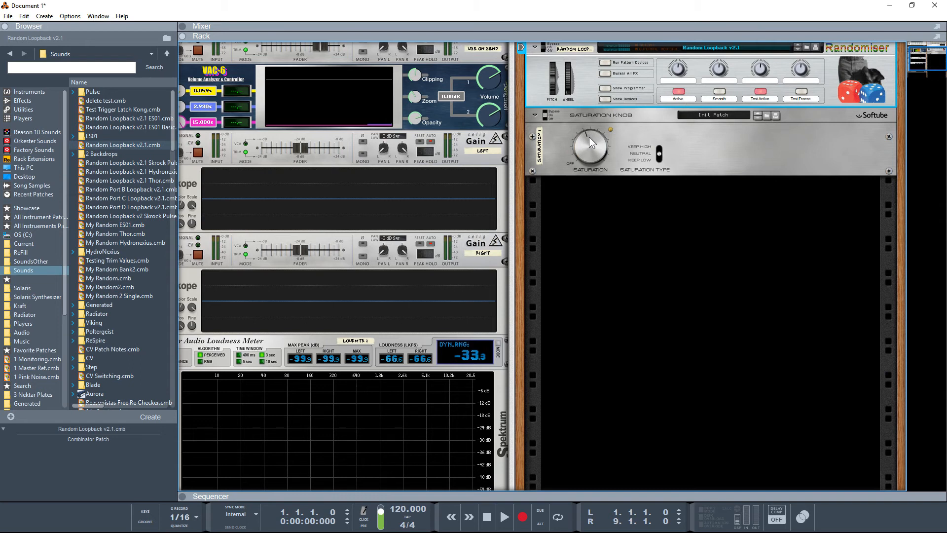
mouse_move(591, 137)
Step: Show the combinator's devices and switch off the assignable knob on the CC 00 External MIDI Instrument
left_click(611, 98)
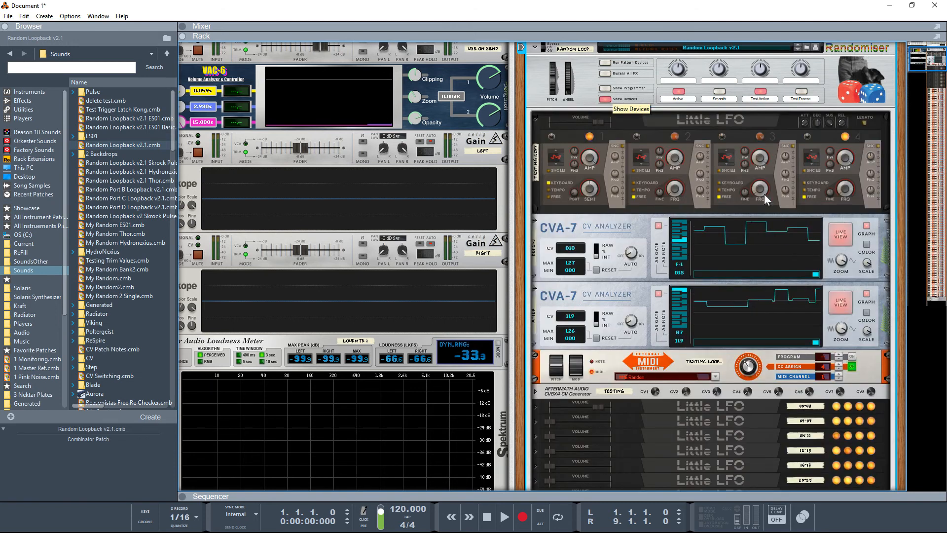
scroll(756, 272, "down", 10)
scroll(756, 271, "down", 3)
left_click(853, 208)
scroll(787, 253, "up", 10)
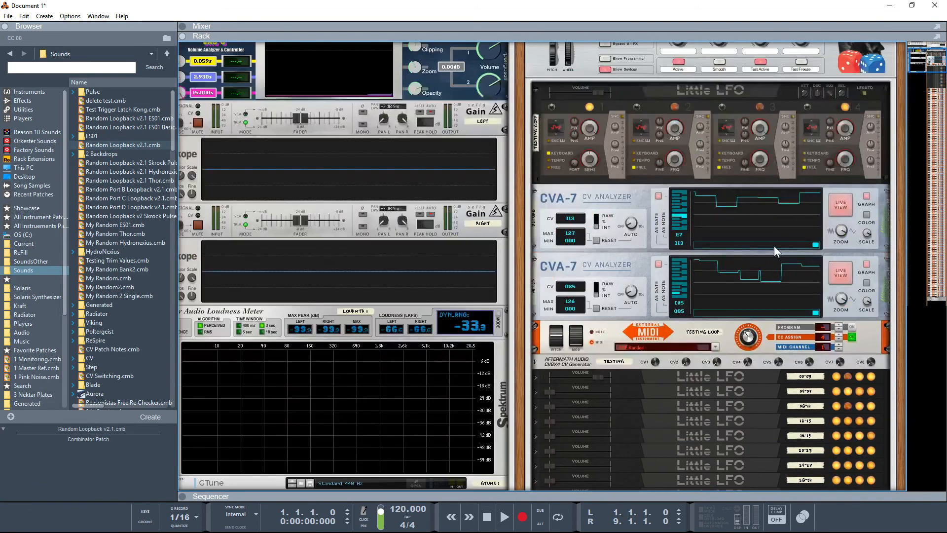
Step: Hide the combinator's devices and set the Saturation Knob's bypass switch to On
left_click(606, 70)
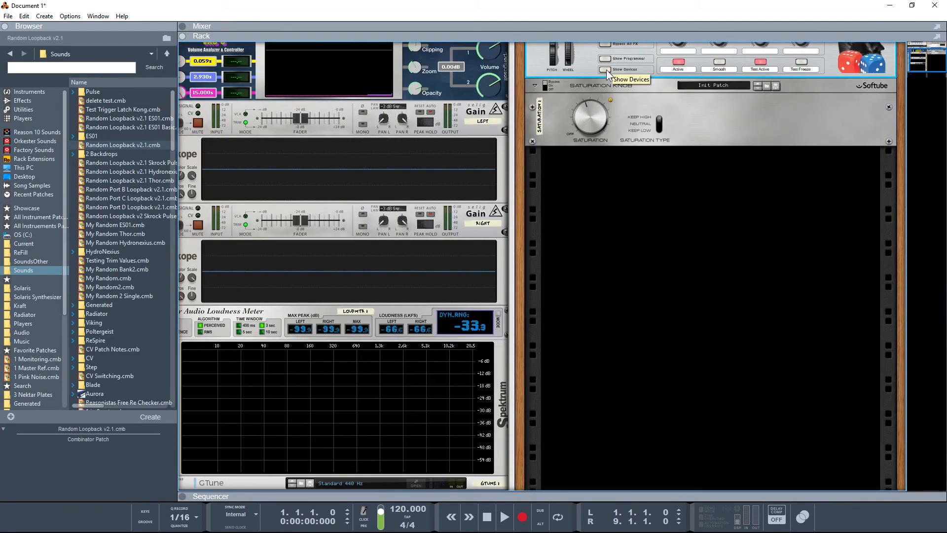
left_click(546, 84)
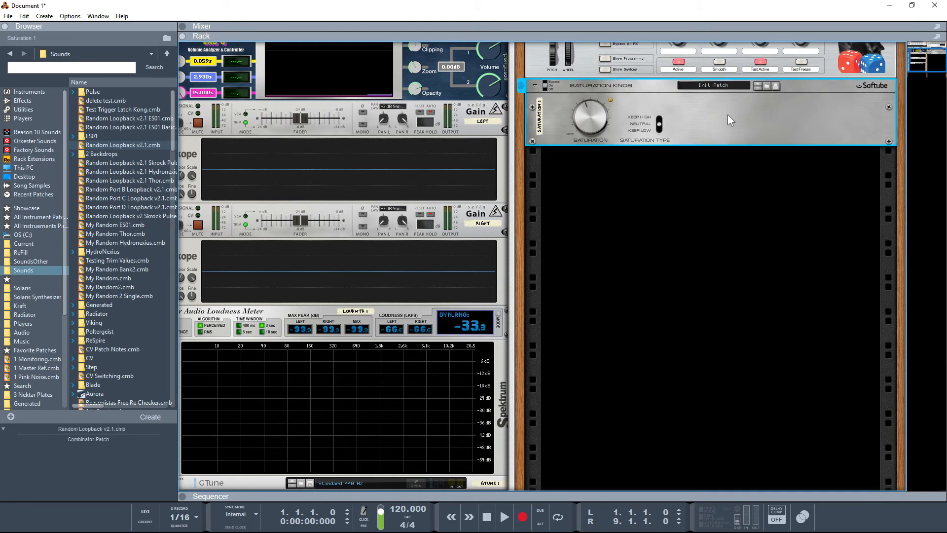
scroll(726, 121, "up", 3)
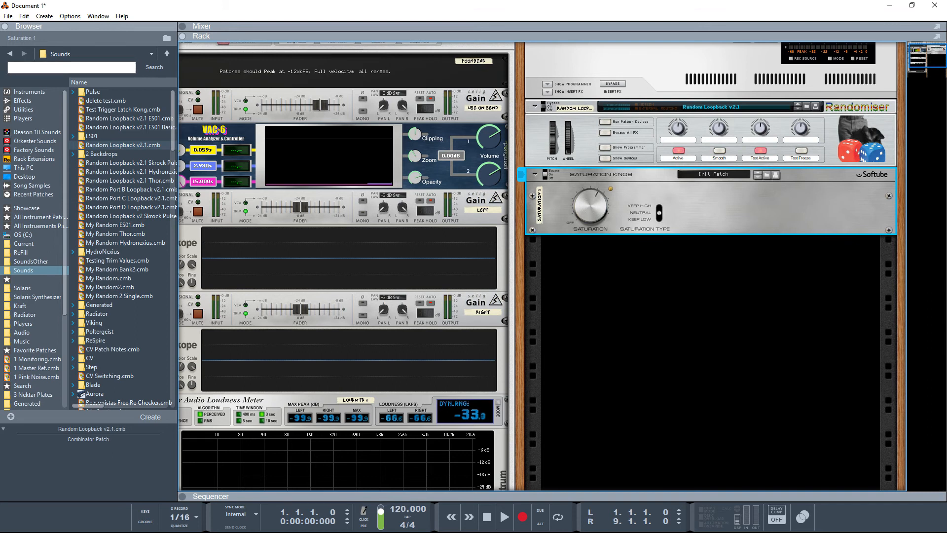
Step: Open MIDI Controller - Random.remotemap in the text editor with the SaturationKnob mapping highlighted, and show the combinator's devices beside it
key("alt+Tab")
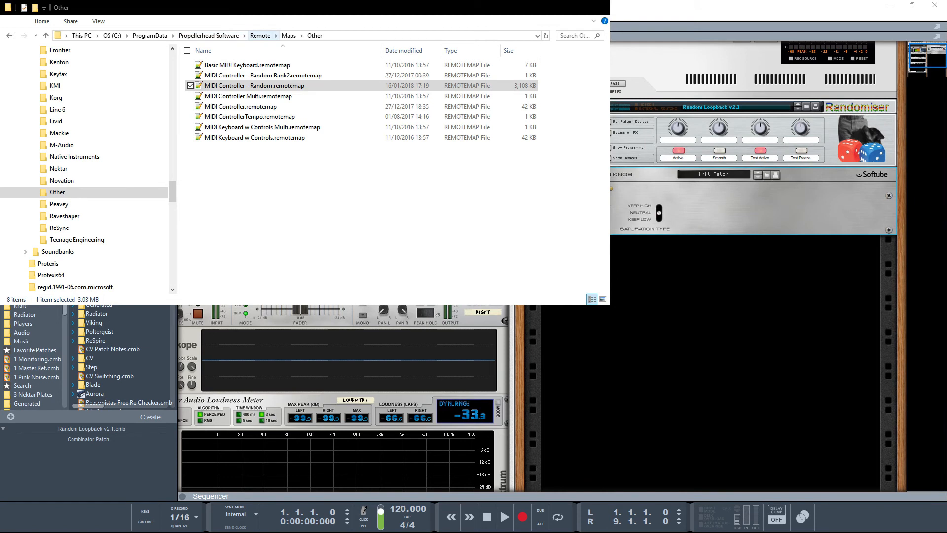
double_click(265, 88)
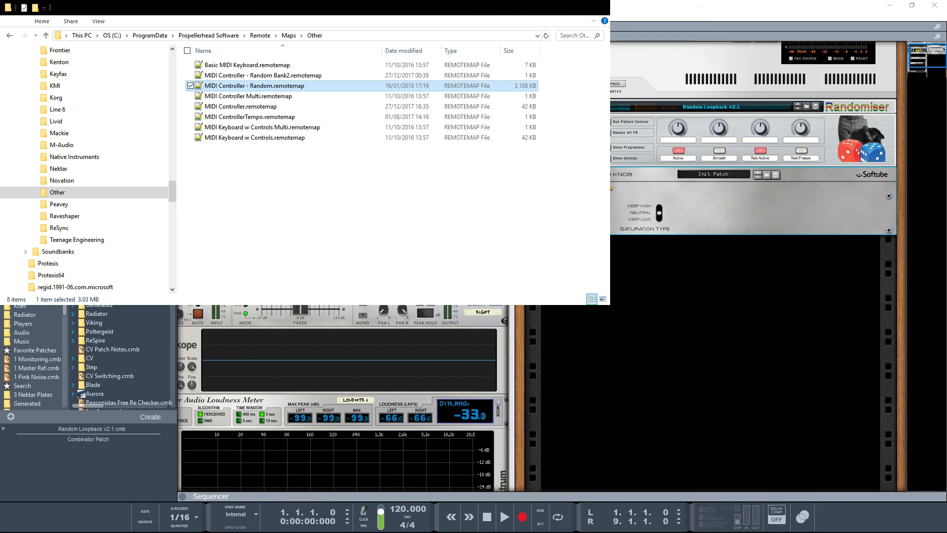
key("alt+Tab")
key("alt+Tab")
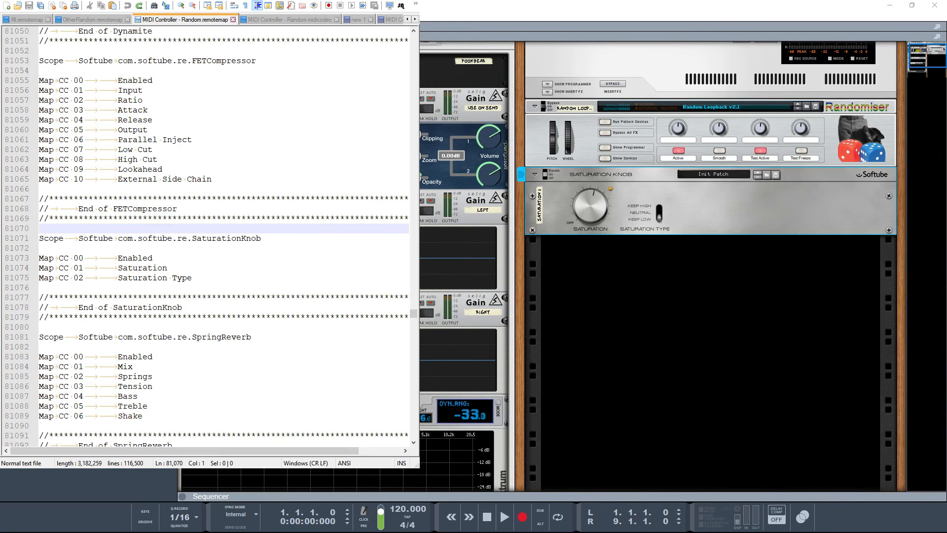
left_click_drag(193, 278, 40, 239)
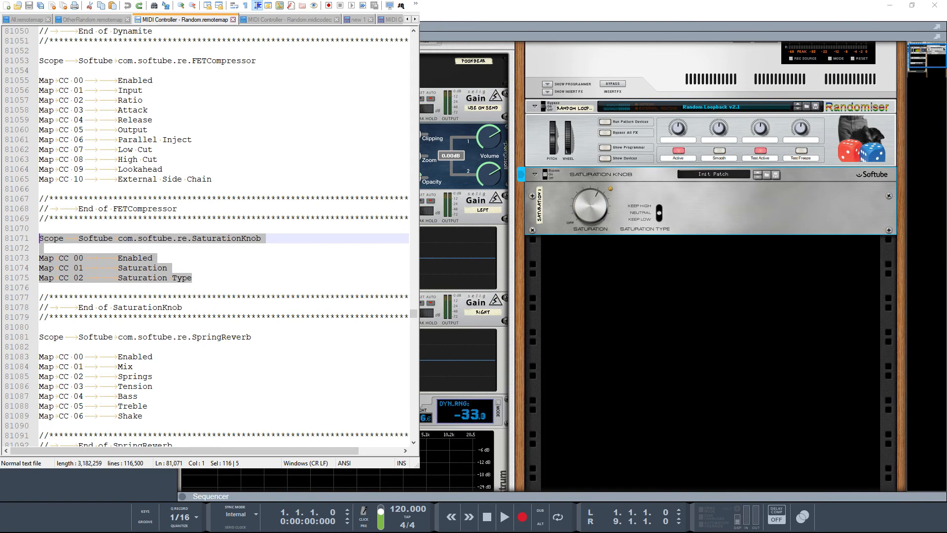
left_click(605, 158)
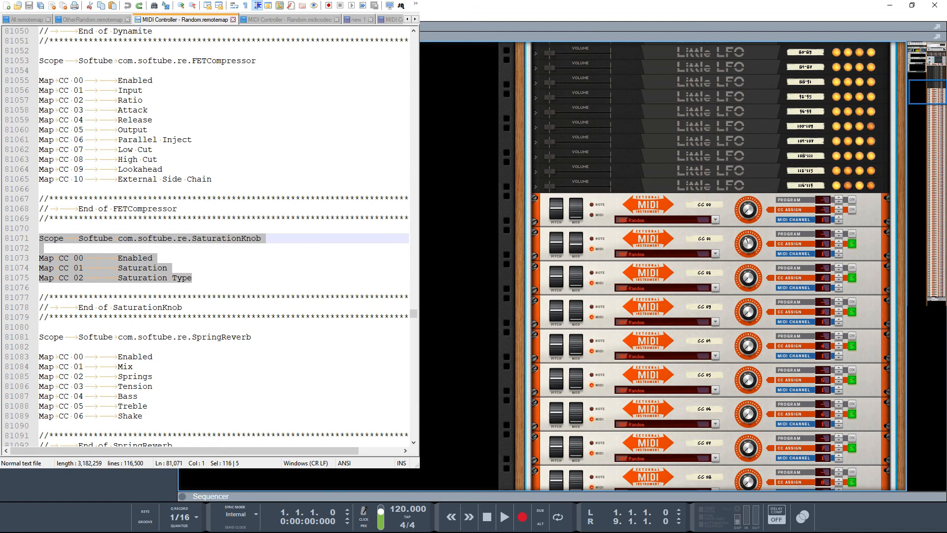
Step: Search the remotemap for ".Pulse" and examine the CC mappings in Skrock Music's Pulse scope
left_click(228, 274)
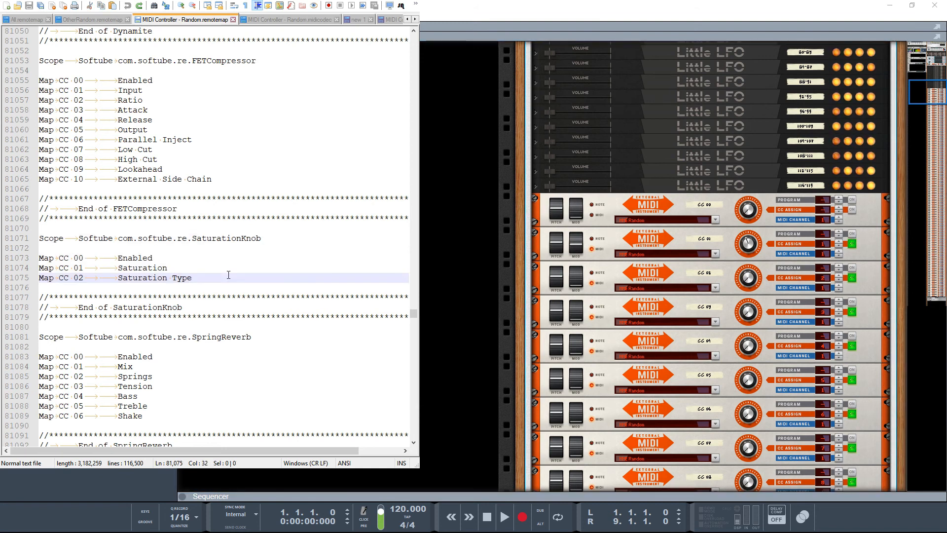
double_click(229, 275)
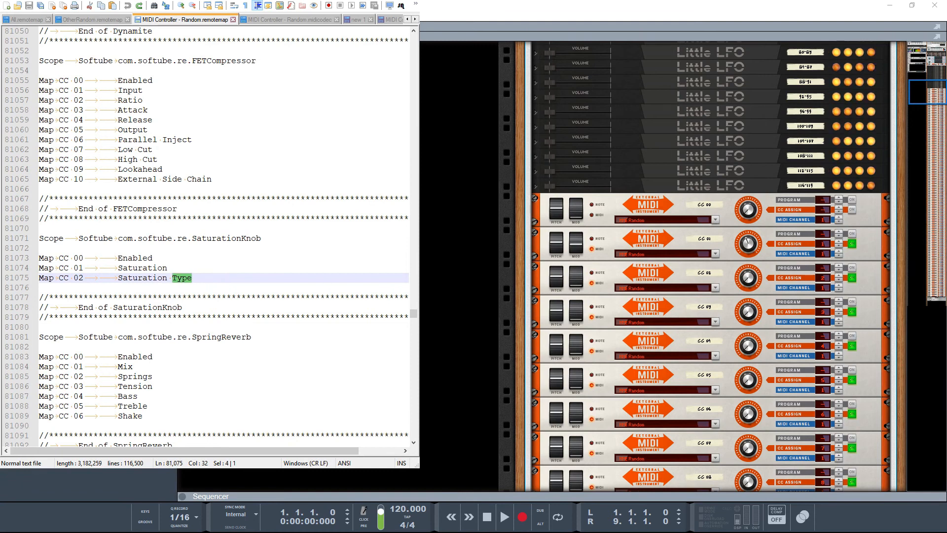
key("Return")
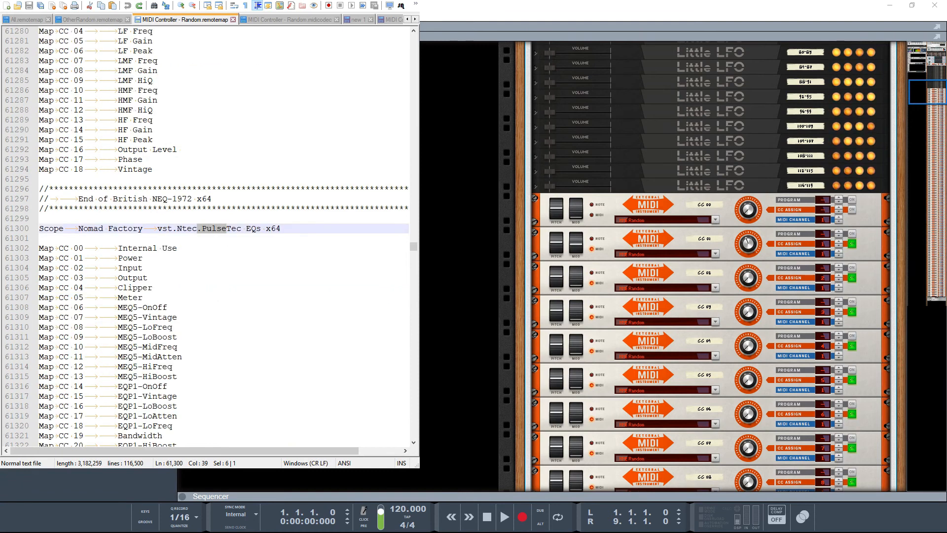
key("Return")
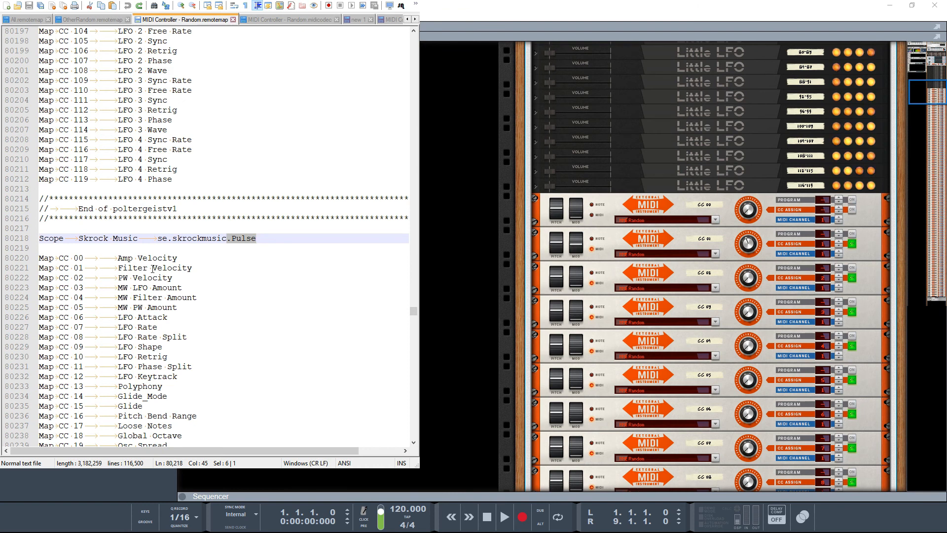
scroll(216, 283, "down", 2)
scroll(215, 284, "down", 2)
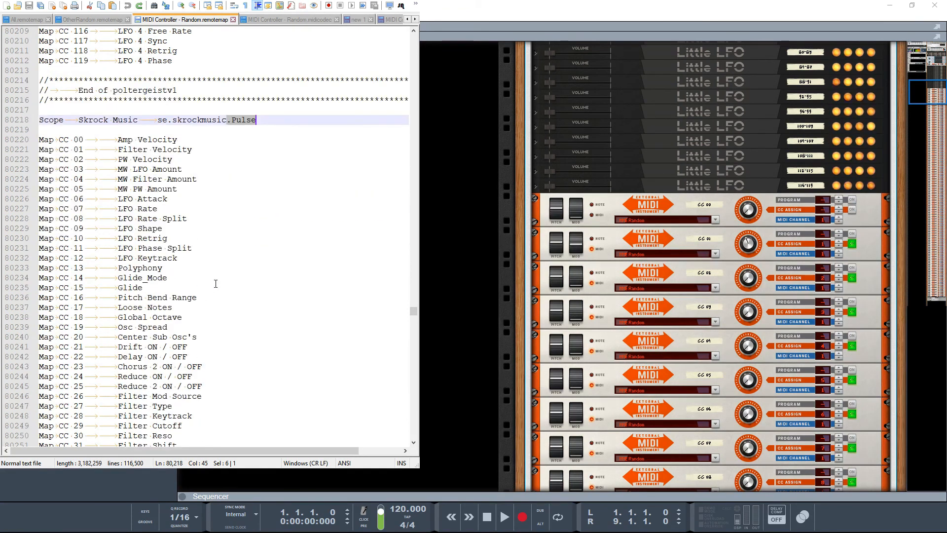
scroll(216, 284, "down", 2)
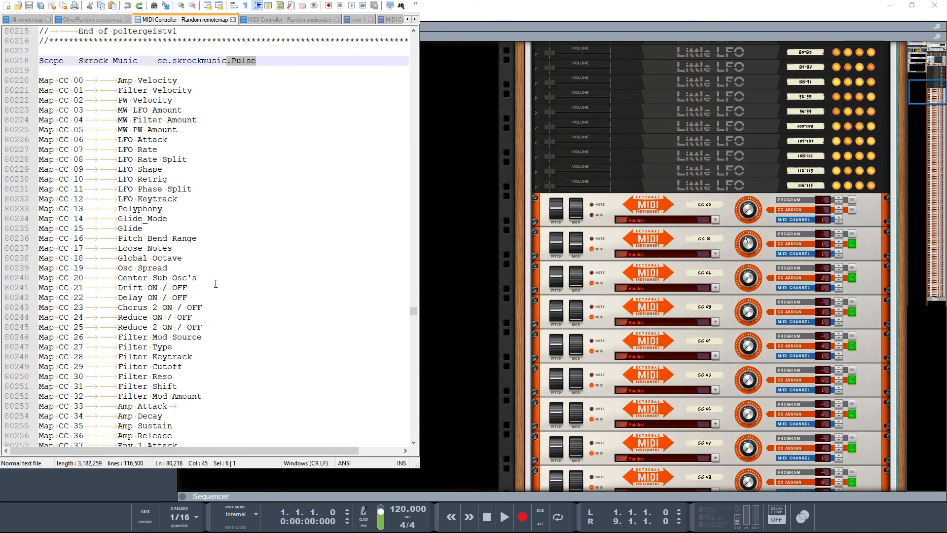
scroll(215, 283, "down", 2)
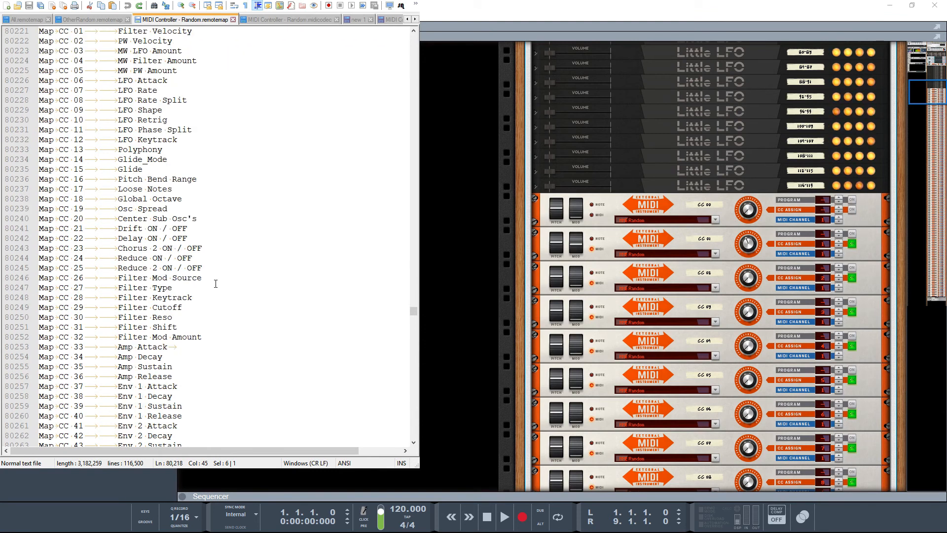
Step: Examine the rest of the Pulse CC mappings, highlighting Volume on CC 45 and the Osc 1 and Osc 2 Semi entries on CC 63 and CC 74
scroll(216, 283, "down", 3)
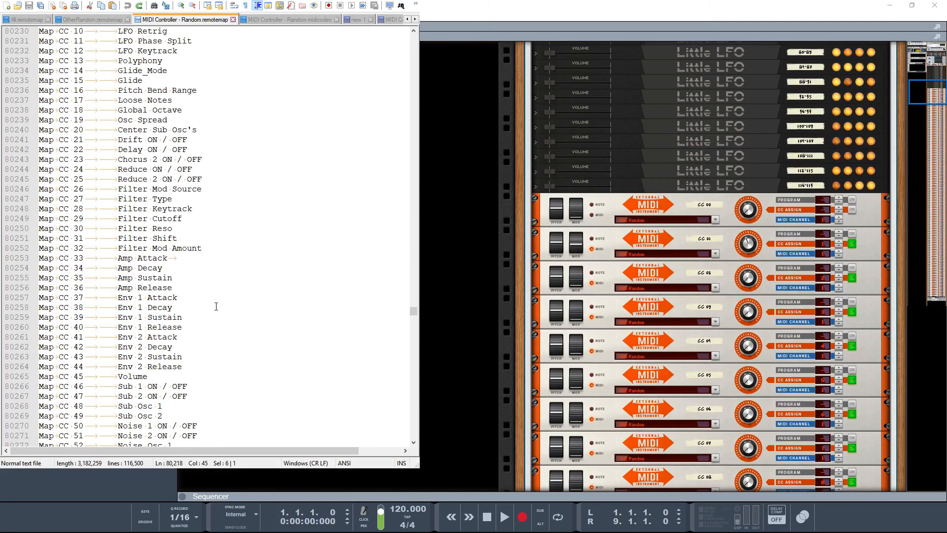
double_click(132, 377)
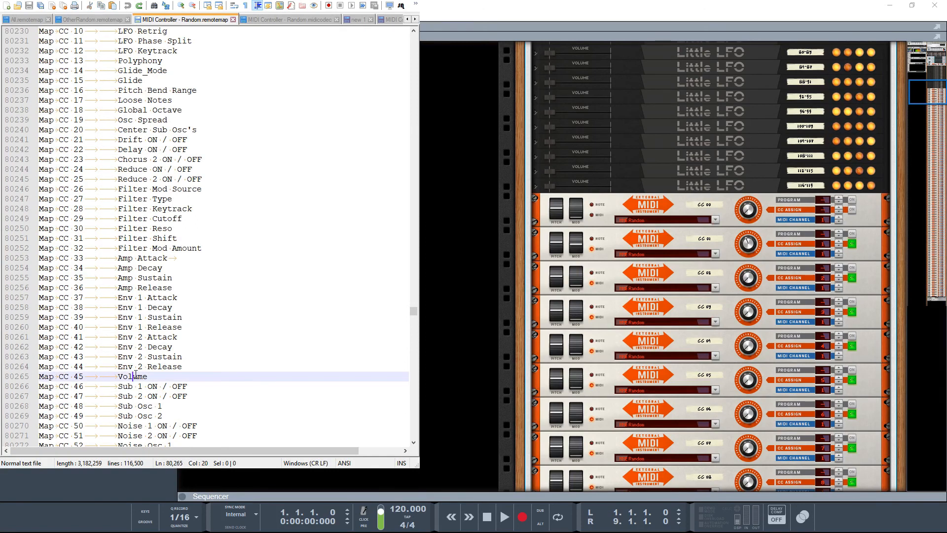
scroll(191, 342, "down", 6)
scroll(191, 342, "down", 2)
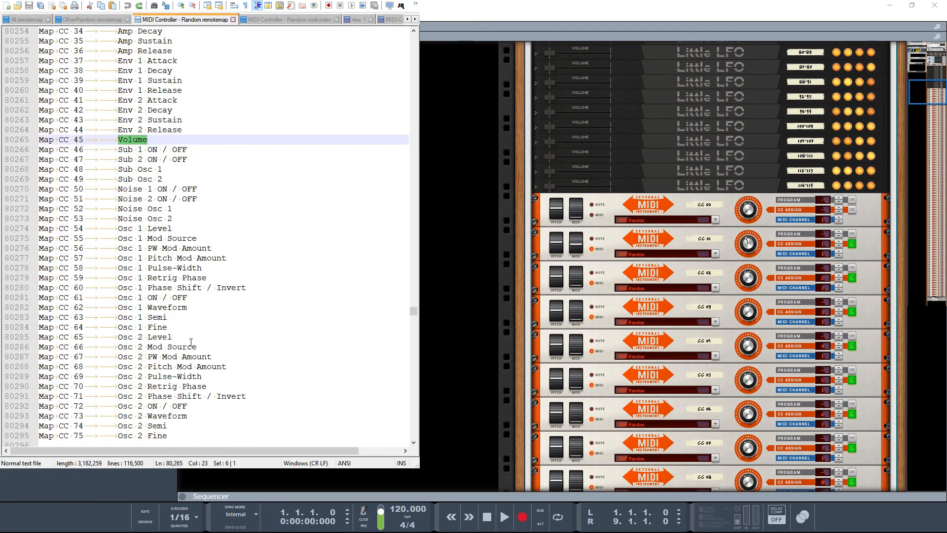
left_click(156, 319)
double_click(157, 318)
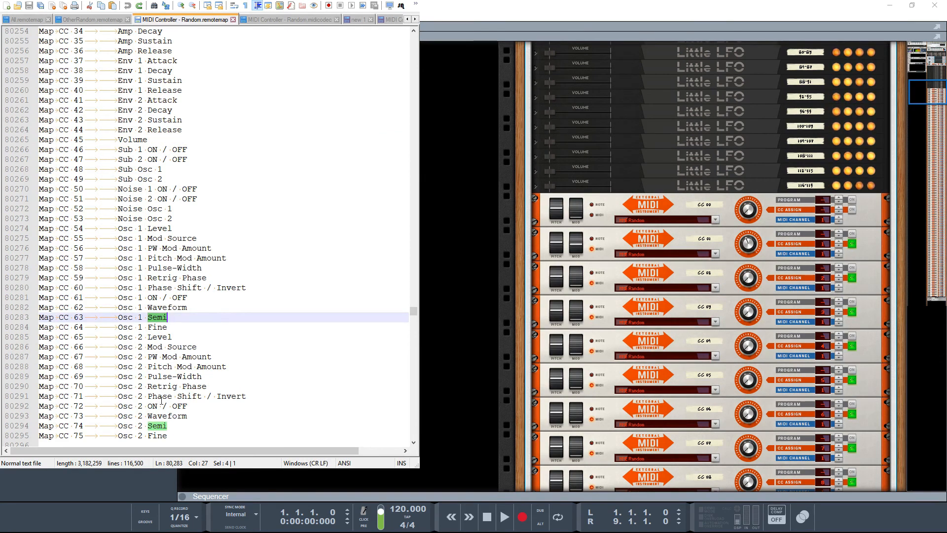
double_click(157, 425)
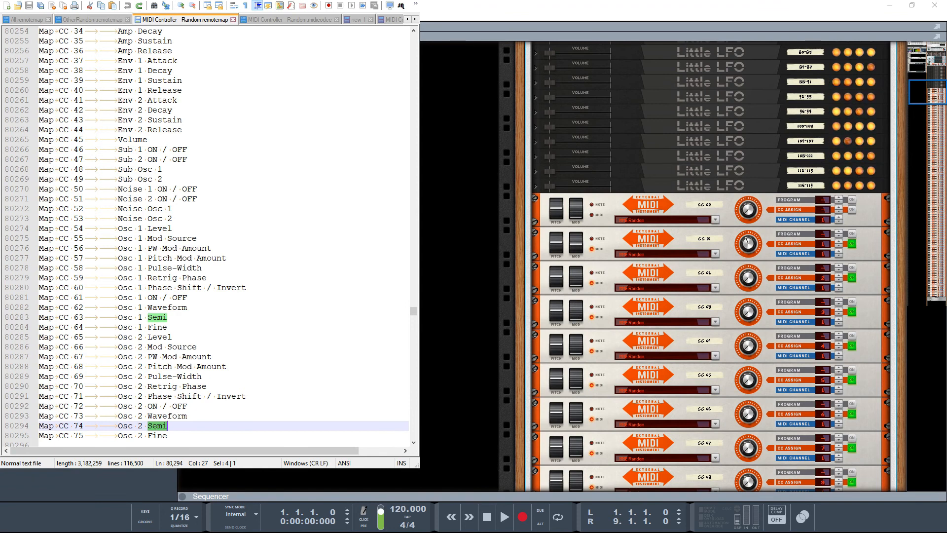
Step: Hide the Random Loopback combinator's devices and load the Random Loopback v2.1 Skrock Pulse patch into it
scroll(567, 181, "up", 10)
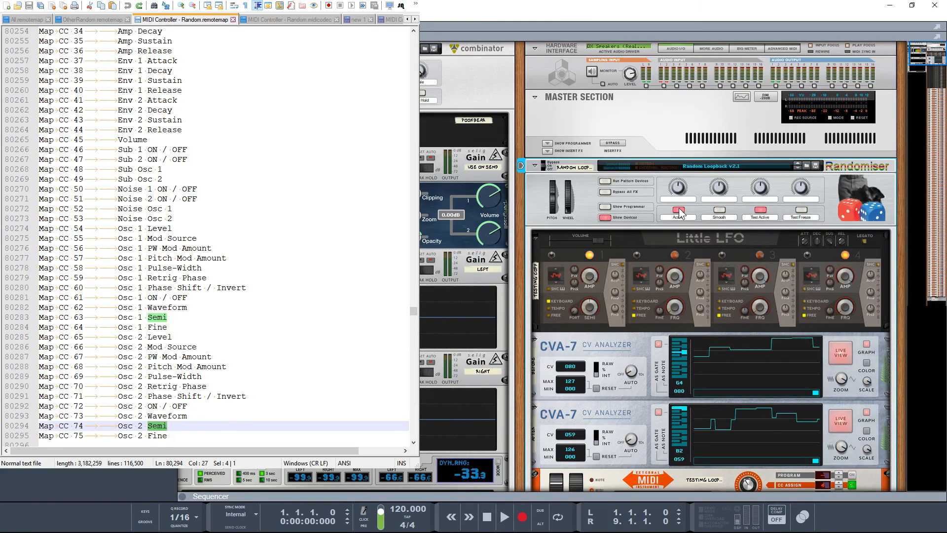
left_click(605, 218)
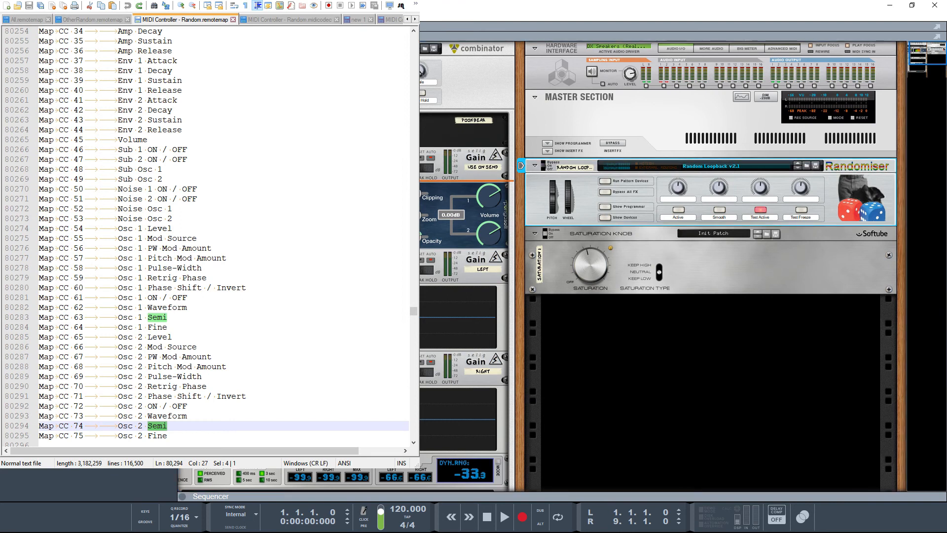
mouse_move(625, 191)
left_mouse_down()
mouse_move(670, 245)
mouse_move(668, 197)
left_mouse_up()
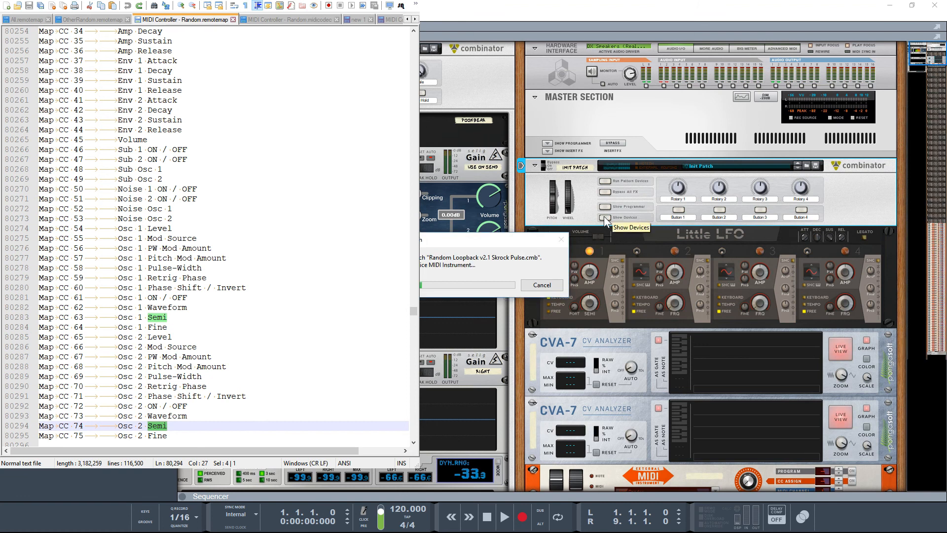
left_click(605, 218)
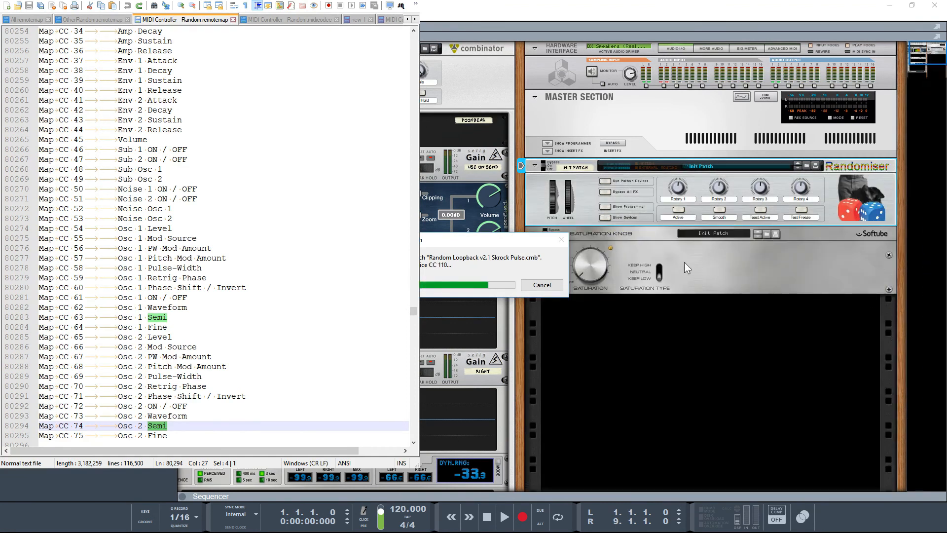
Step: Examine the assignable knob switches on the Skrock Pulse patch's External MIDI Instruments around CC 45, CC 63 and CC 74, keeping the combinator's devices hidden at the end
left_click(609, 217)
scroll(657, 263, "down", 10)
scroll(656, 262, "down", 10)
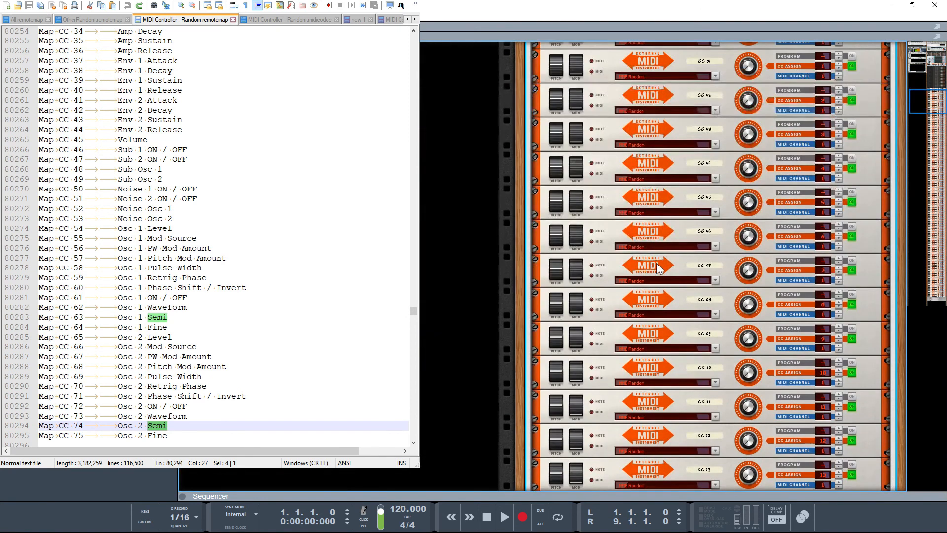
scroll(656, 263, "down", 10)
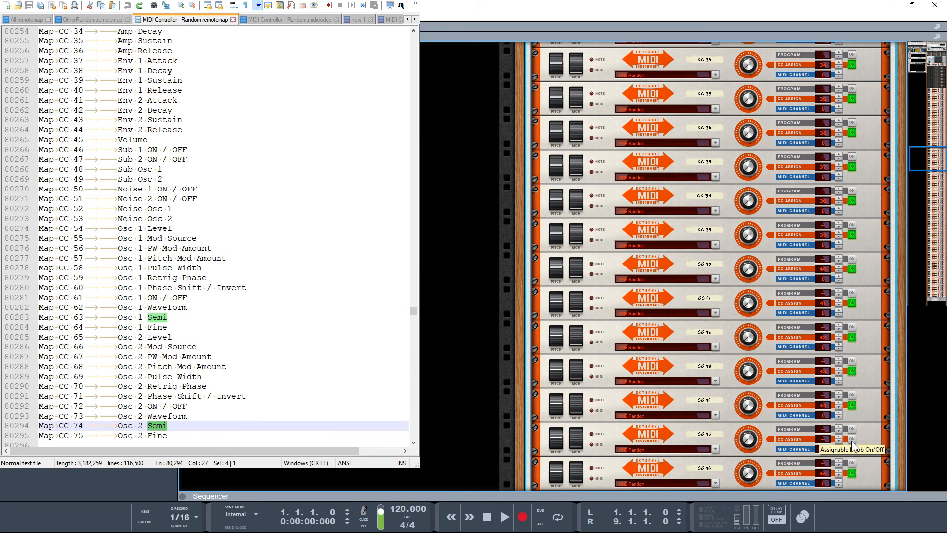
scroll(853, 444, "down", 15)
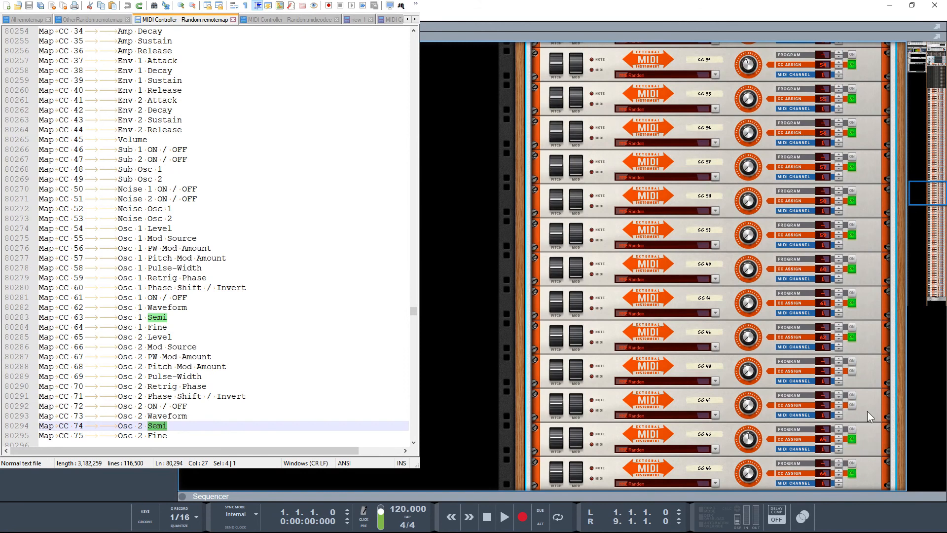
scroll(864, 403, "down", 8)
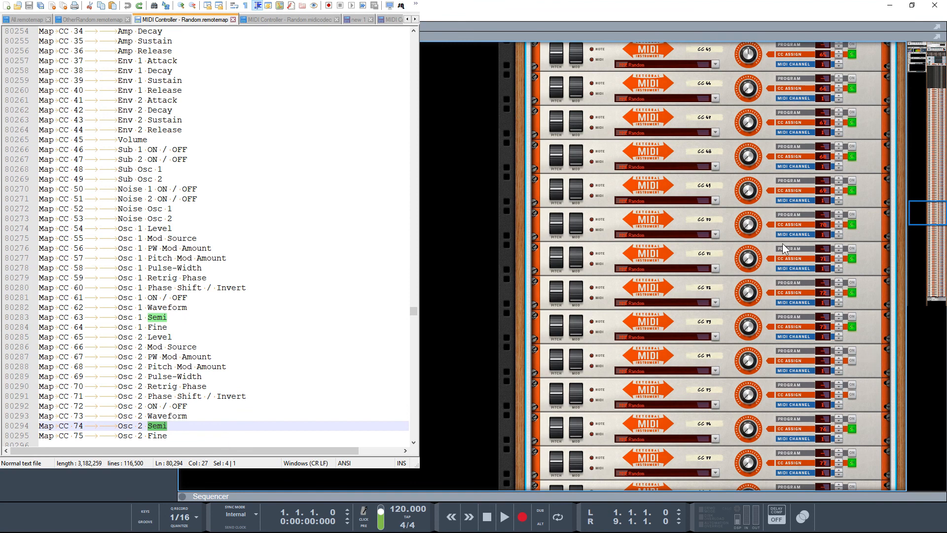
scroll(785, 252, "up", 20)
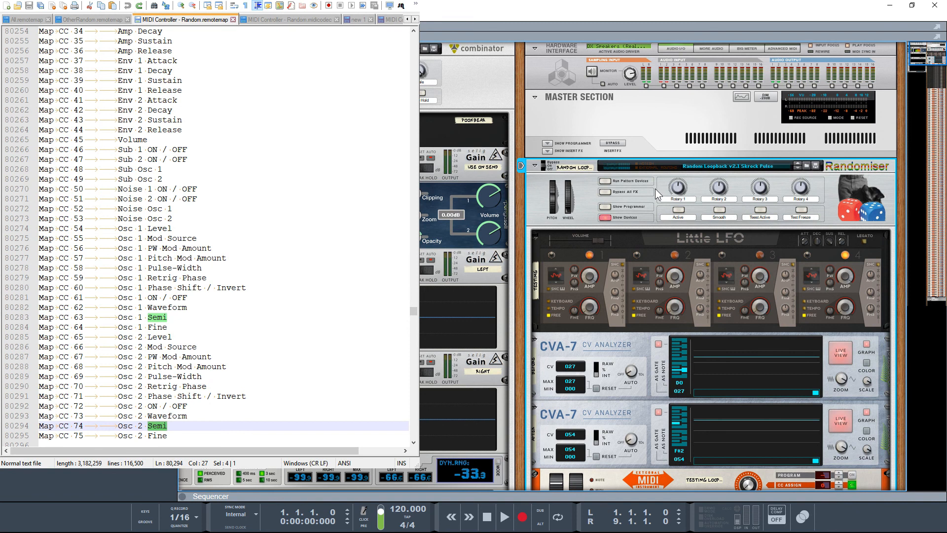
left_click(608, 217)
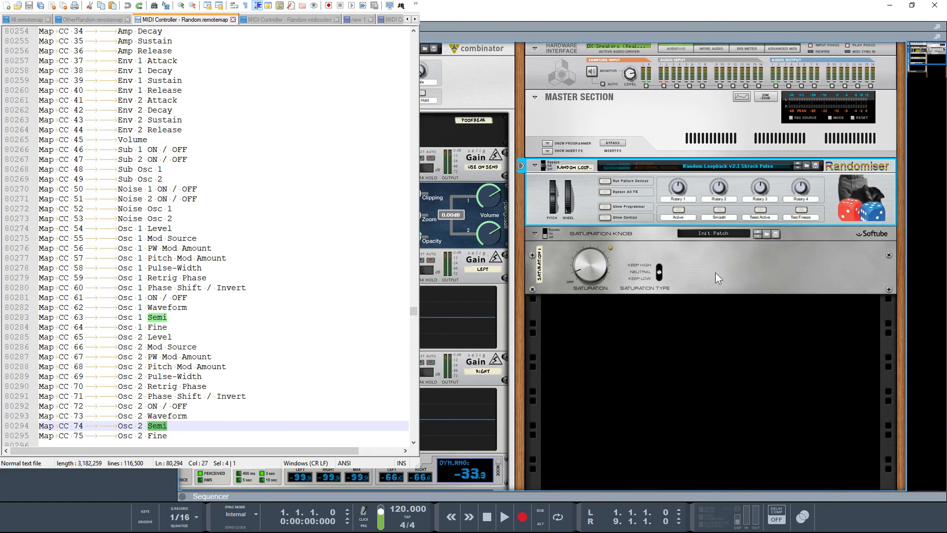